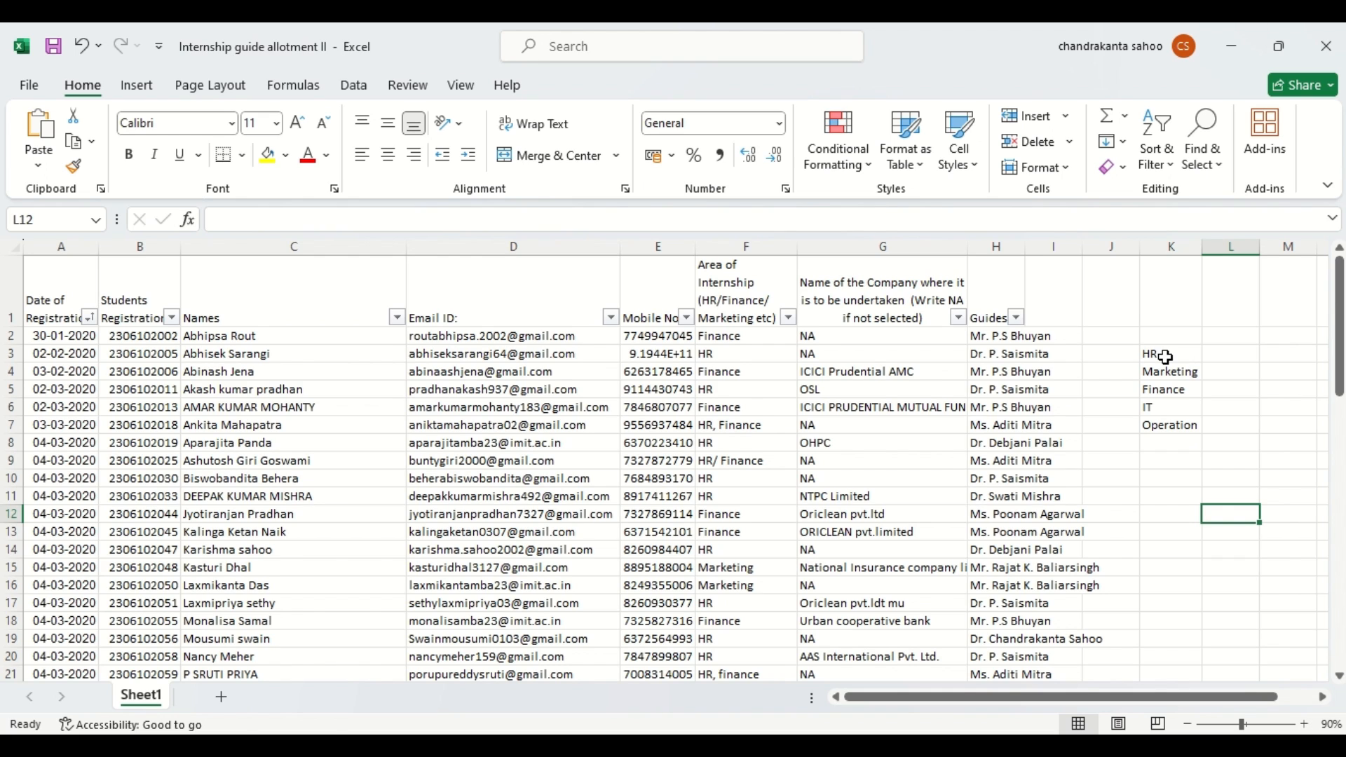
# Enter HR in cell M3 and fill it down to M7
pyautogui.click(1269, 356)
pyautogui.write('HR')
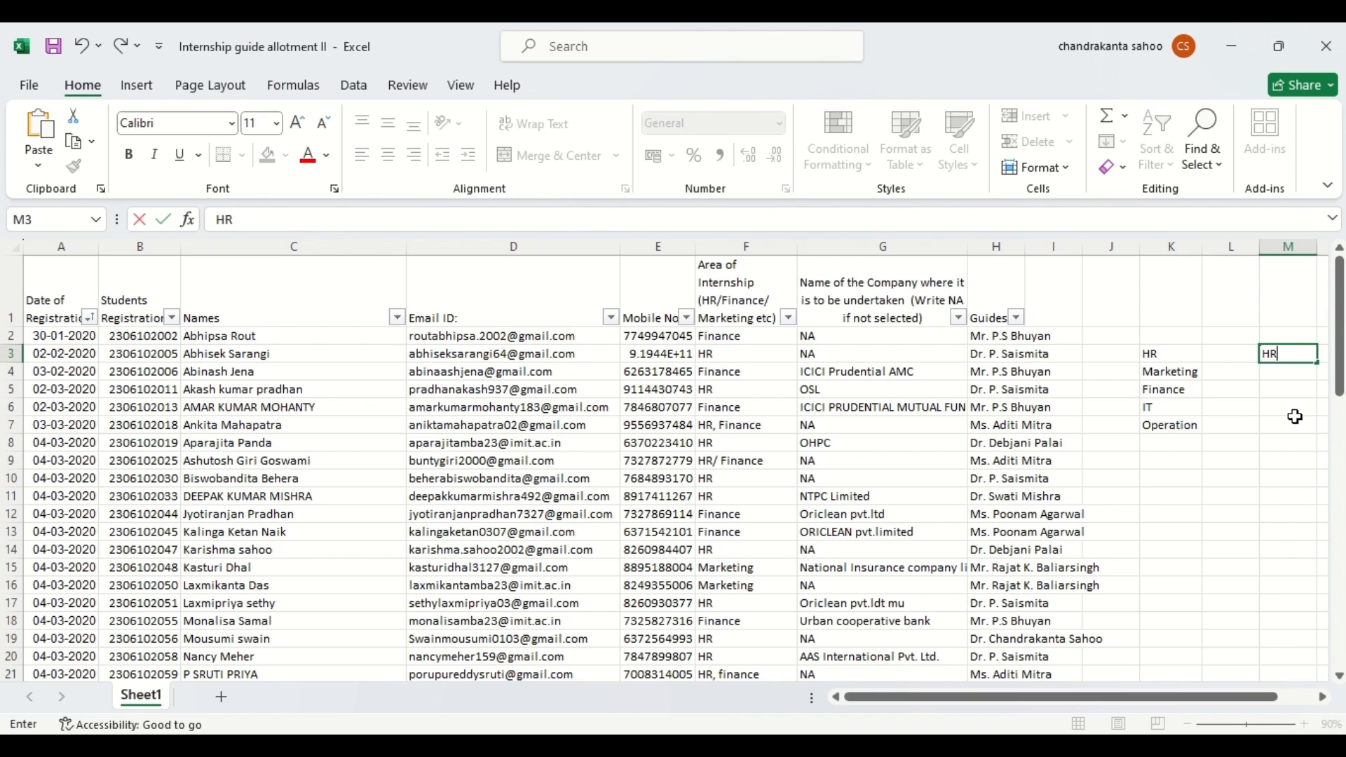
pyautogui.click(1295, 417)
pyautogui.click(1287, 354)
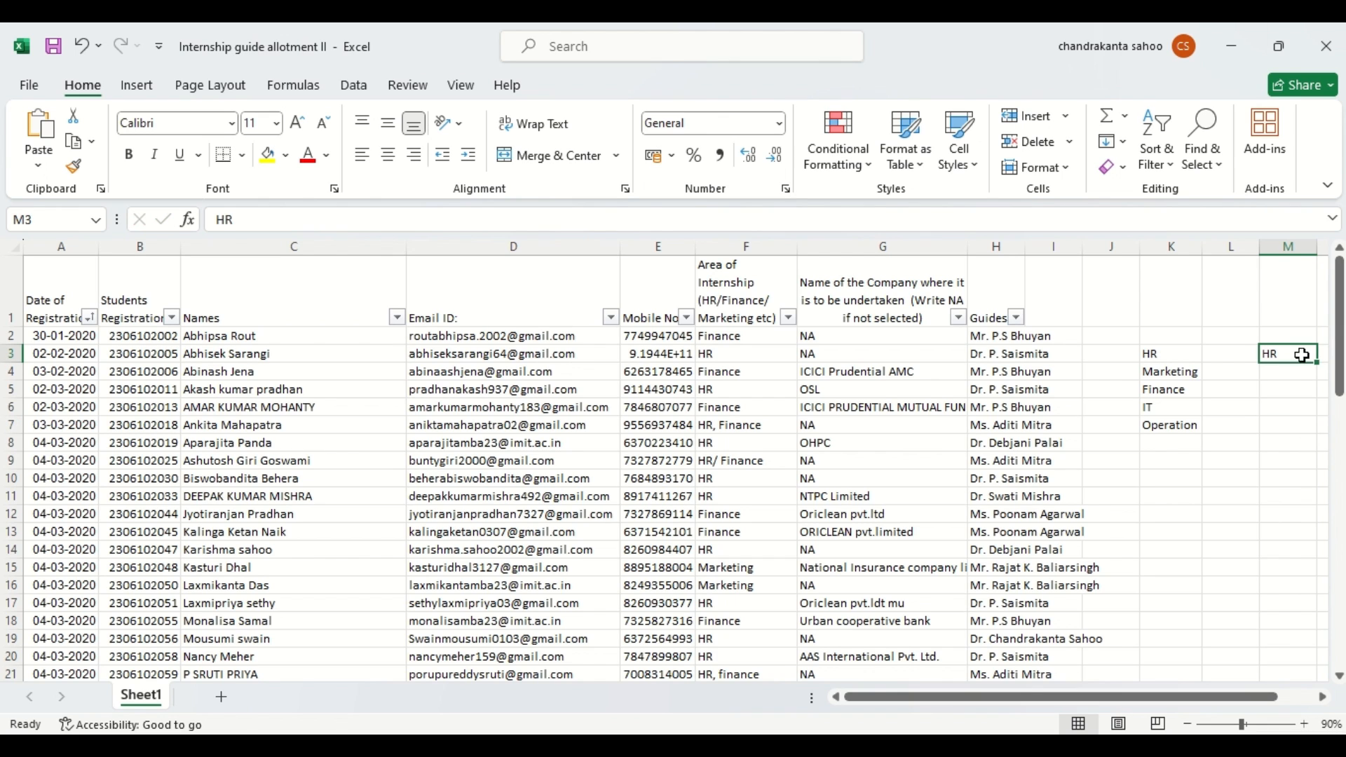
pyautogui.moveTo(1321, 363); pyautogui.dragTo(1323, 437)
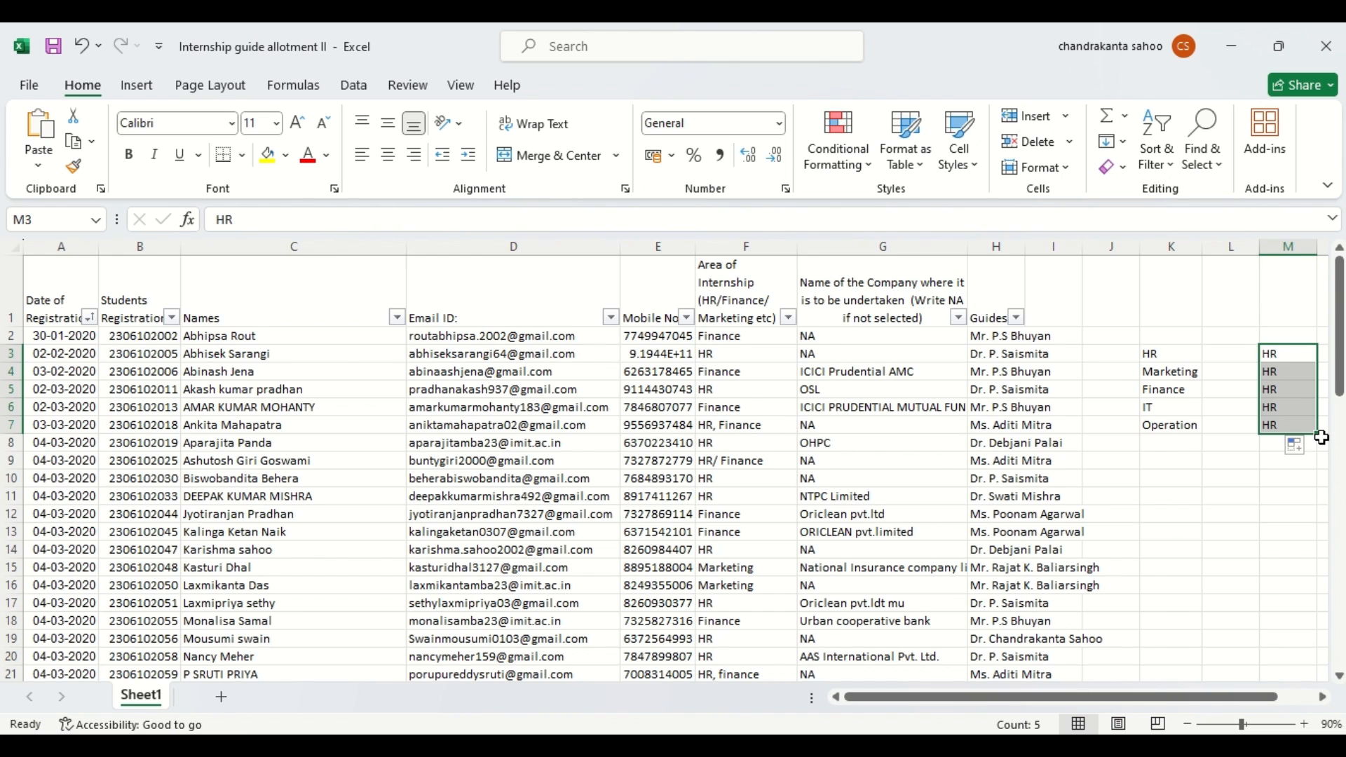
pyautogui.click(1153, 357)
pyautogui.hotkey('shift', 'Down')
pyautogui.hotkey('shift', 'Down')
pyautogui.hotkey('shift', 'Down')
pyautogui.hotkey('shift', 'Down')
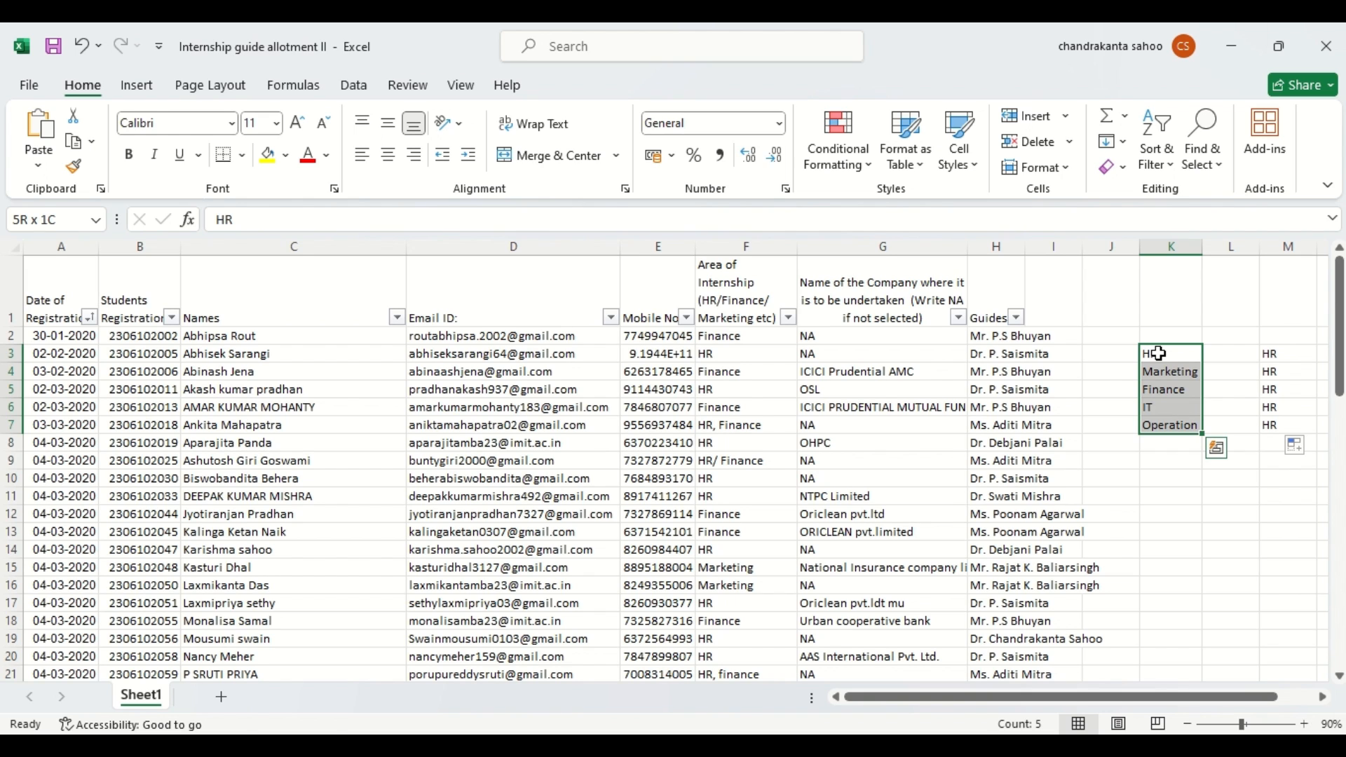
# Clear the HR entries from cells M3 to M7
pyautogui.click(1280, 355)
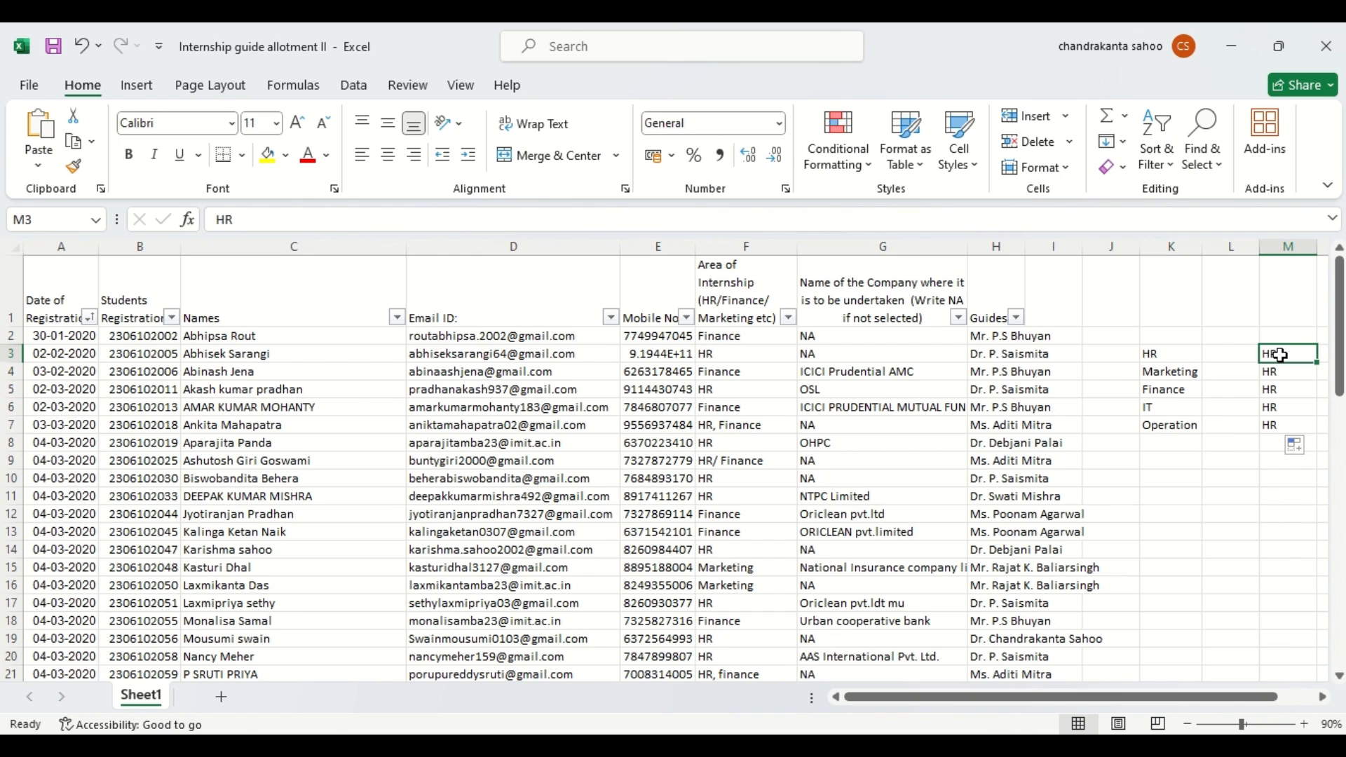
pyautogui.hotkey('shift', 'Down')
pyautogui.hotkey('shift', 'Down')
pyautogui.hotkey('shift', 'Down')
pyautogui.hotkey('shift', 'Down')
pyautogui.press('Delete')
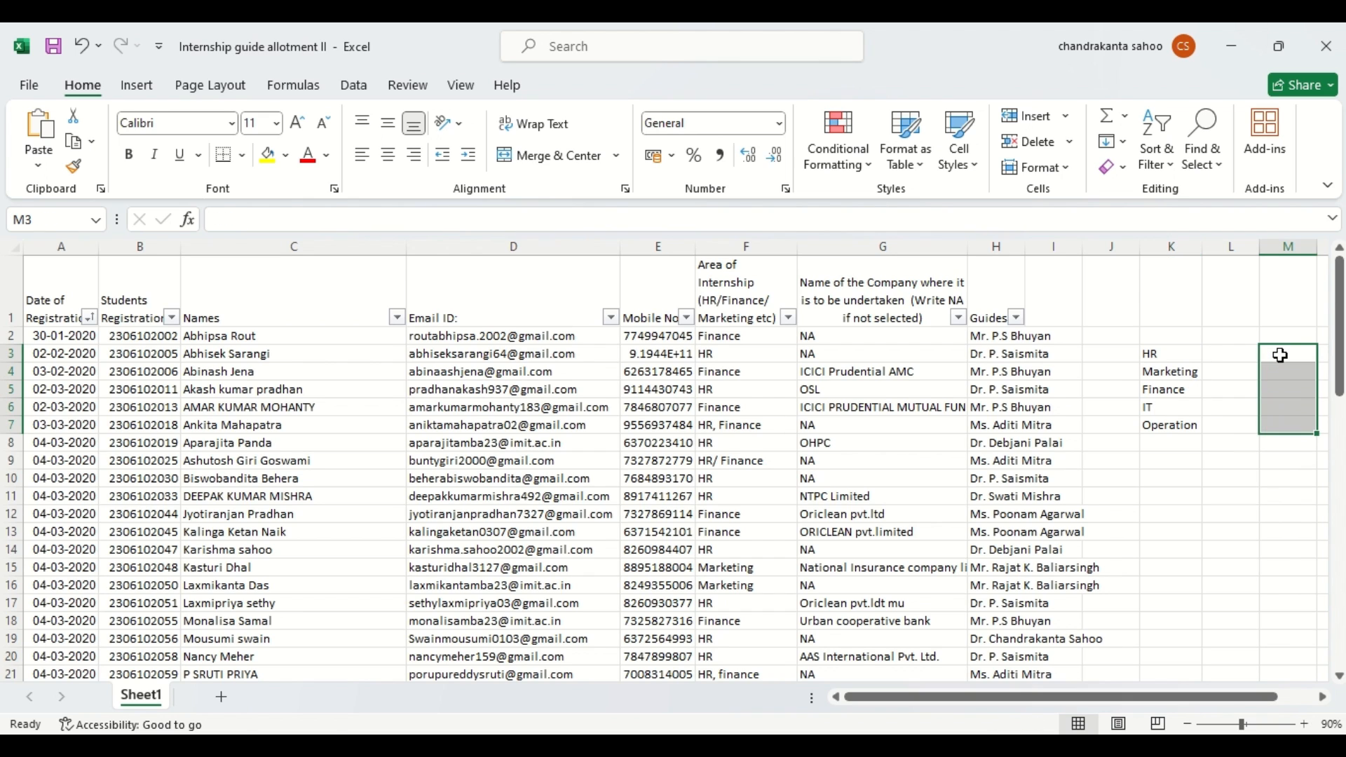
# Try the HR series once more by filling from M3 down to M7, and clear those cells again
pyautogui.click(1280, 355)
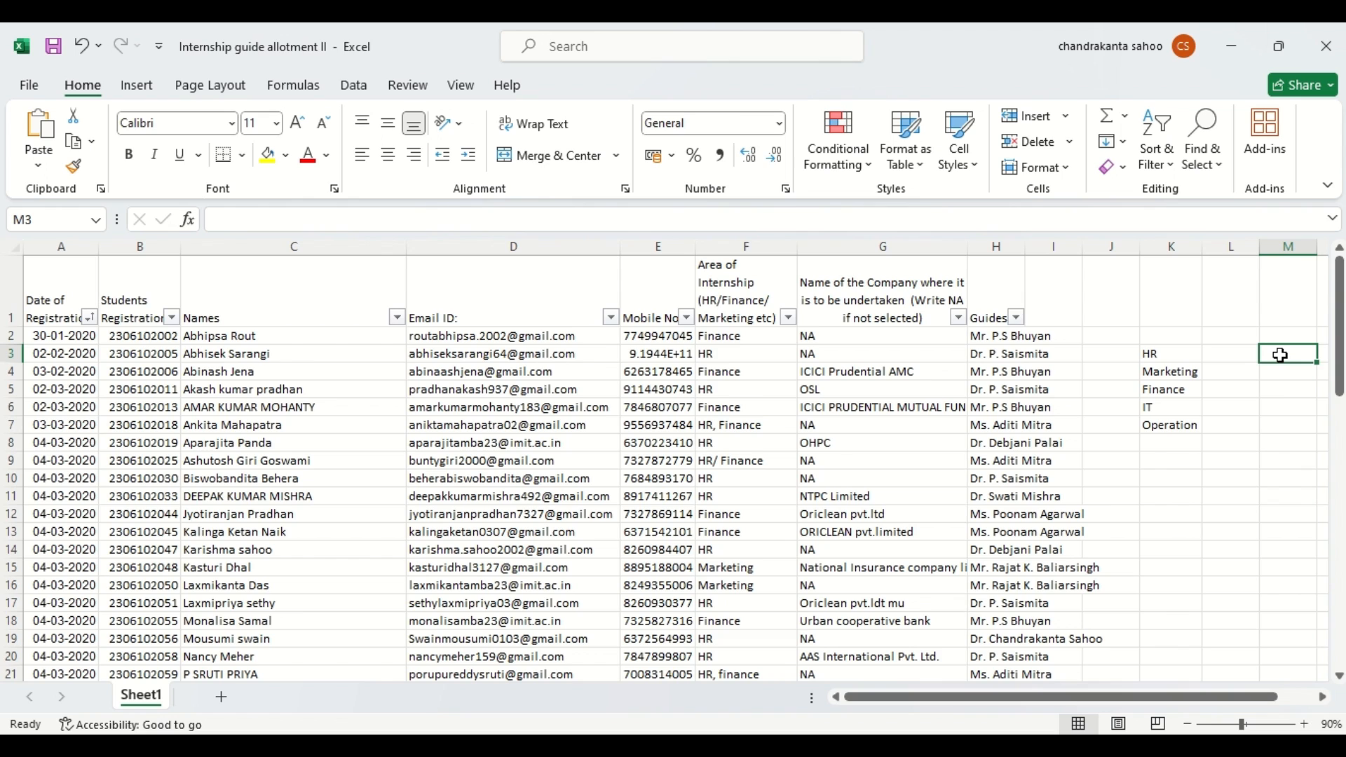
pyautogui.write('HR')
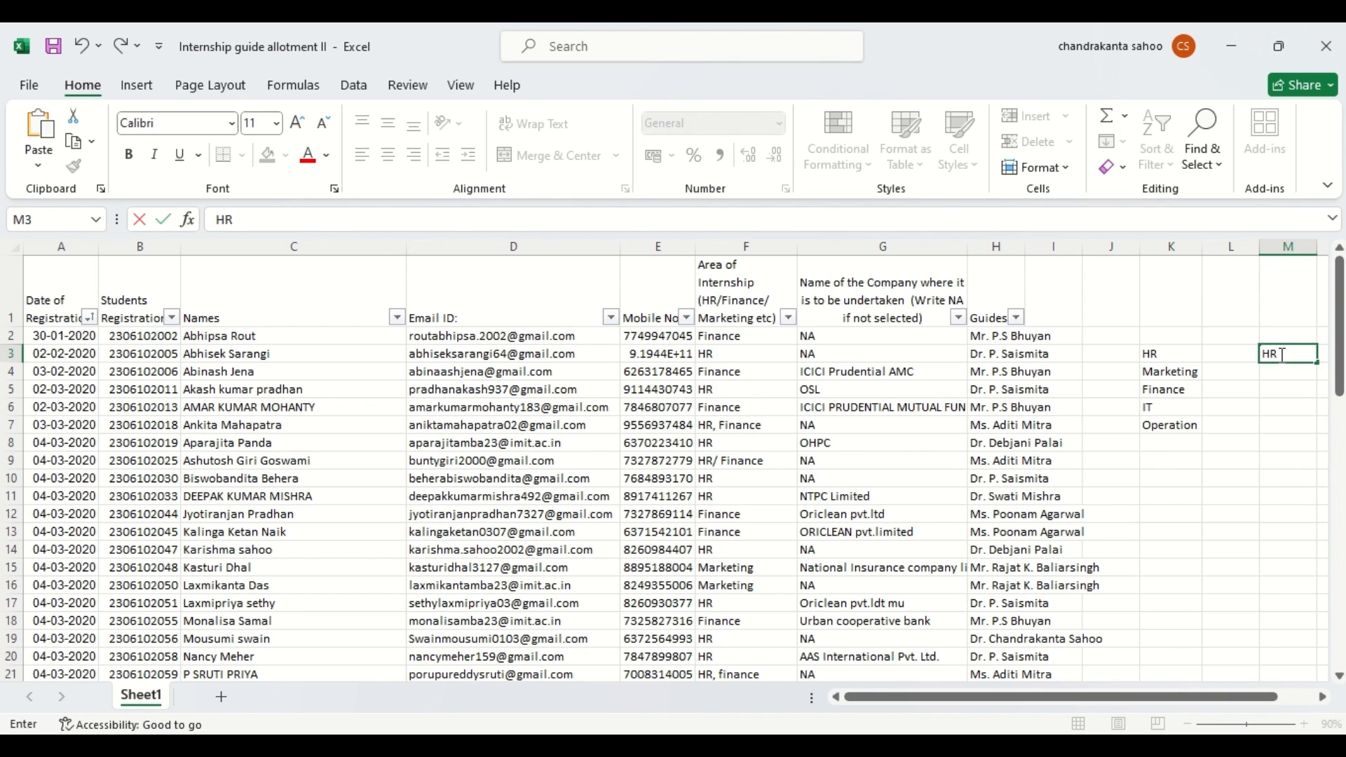
pyautogui.click(1280, 408)
pyautogui.click(1283, 352)
pyautogui.moveTo(1317, 363); pyautogui.dragTo(1320, 432)
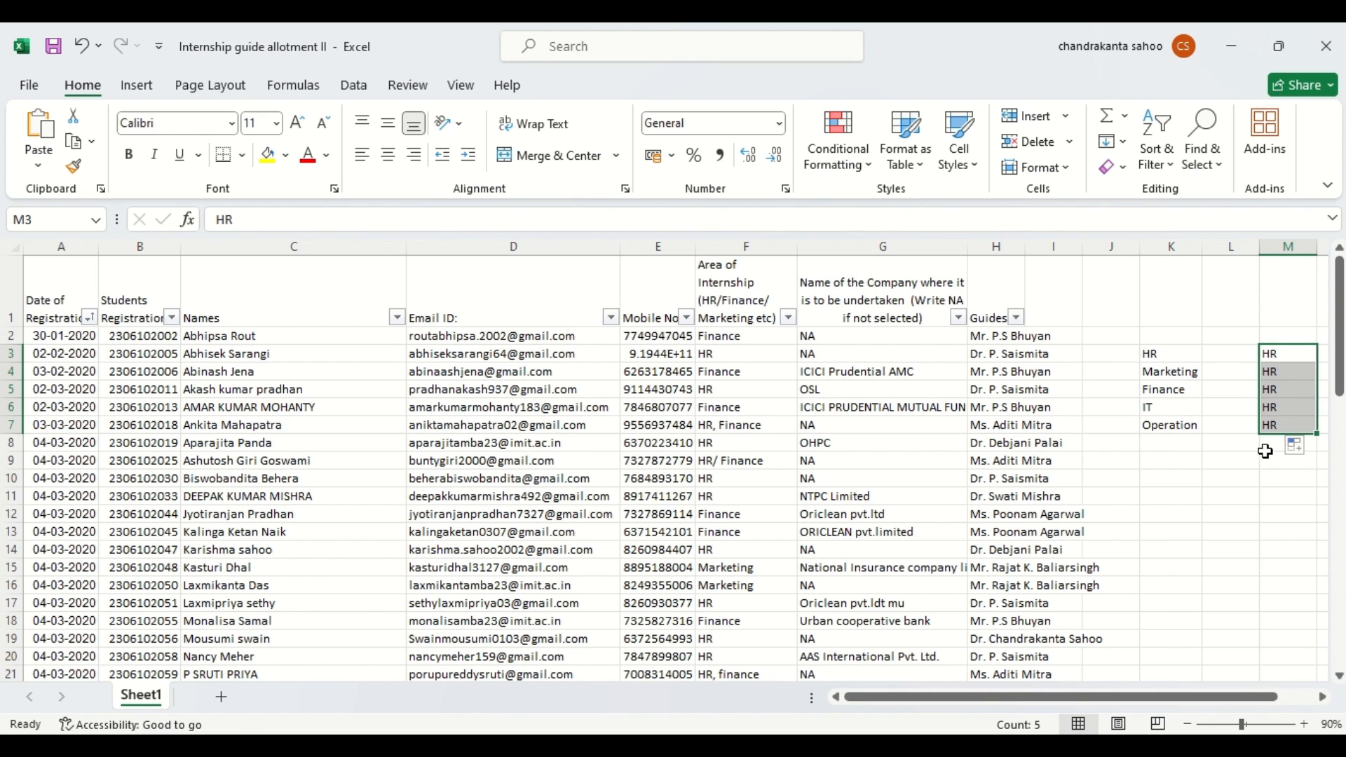
pyautogui.press('Delete')
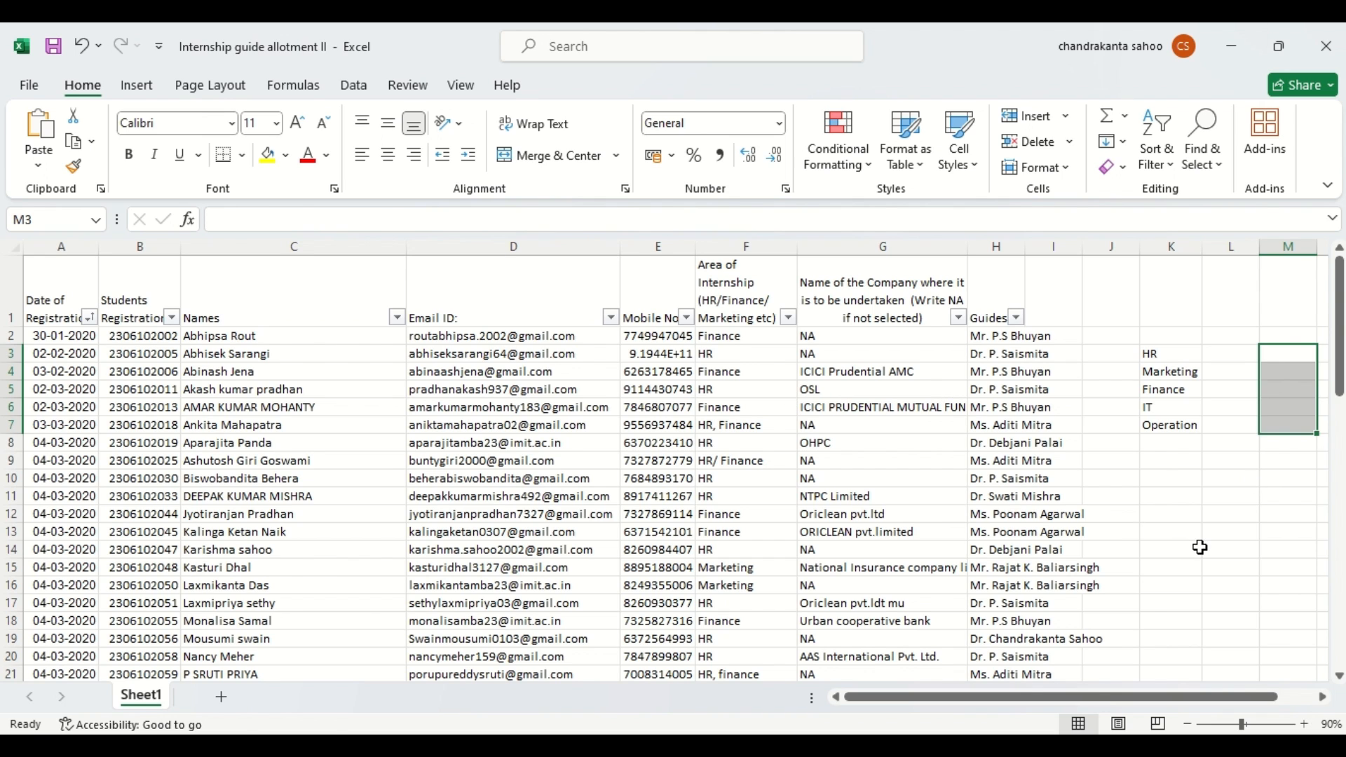
# Examine the existing custom lists in the advanced Excel options, and close the dialogs without changing anything
pyautogui.click(31, 84)
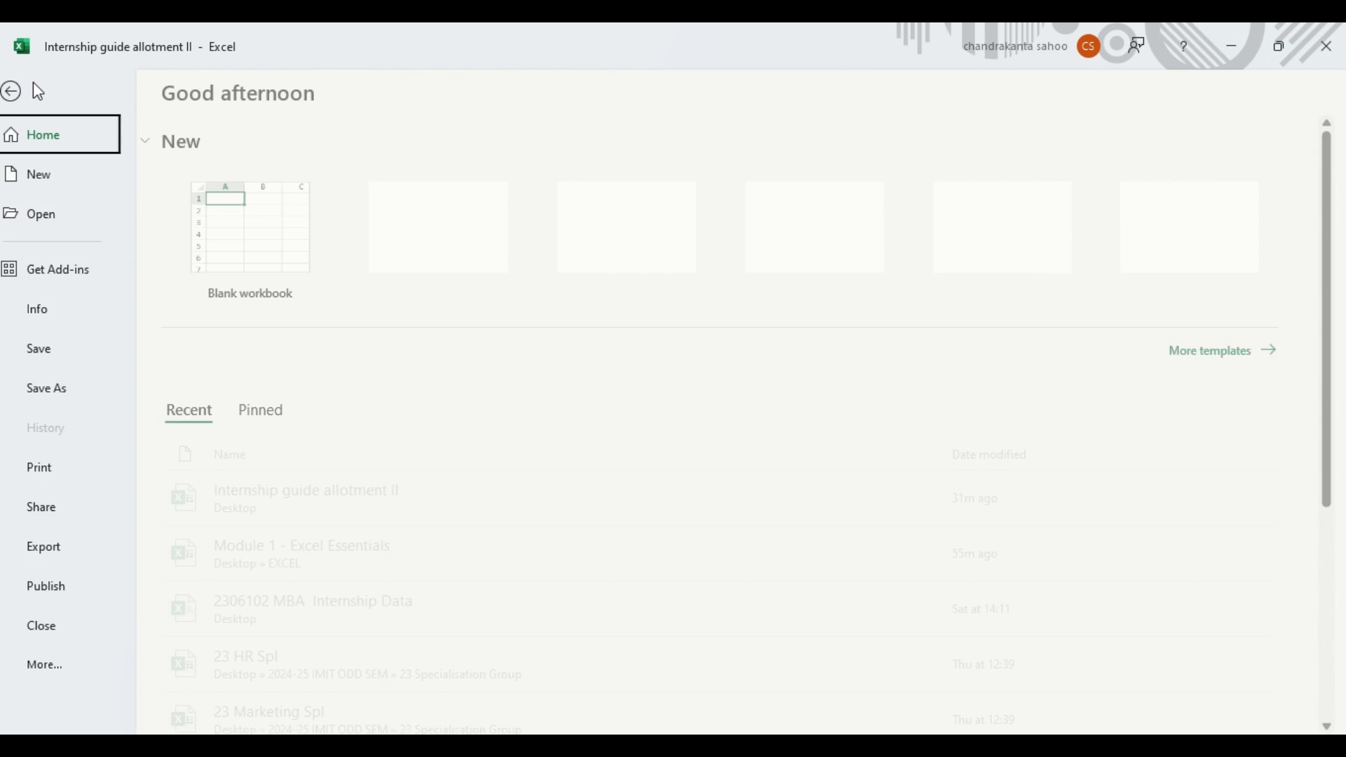
pyautogui.click(56, 673)
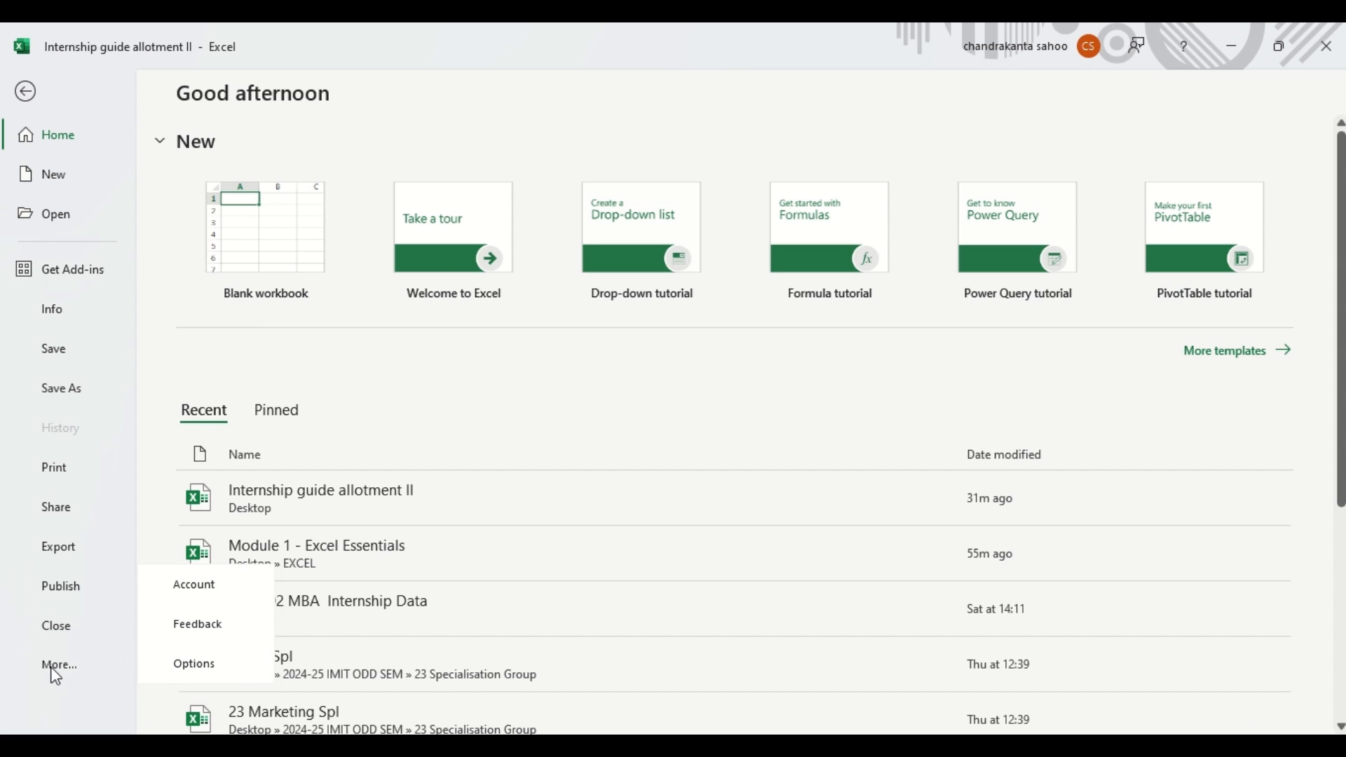
pyautogui.click(195, 662)
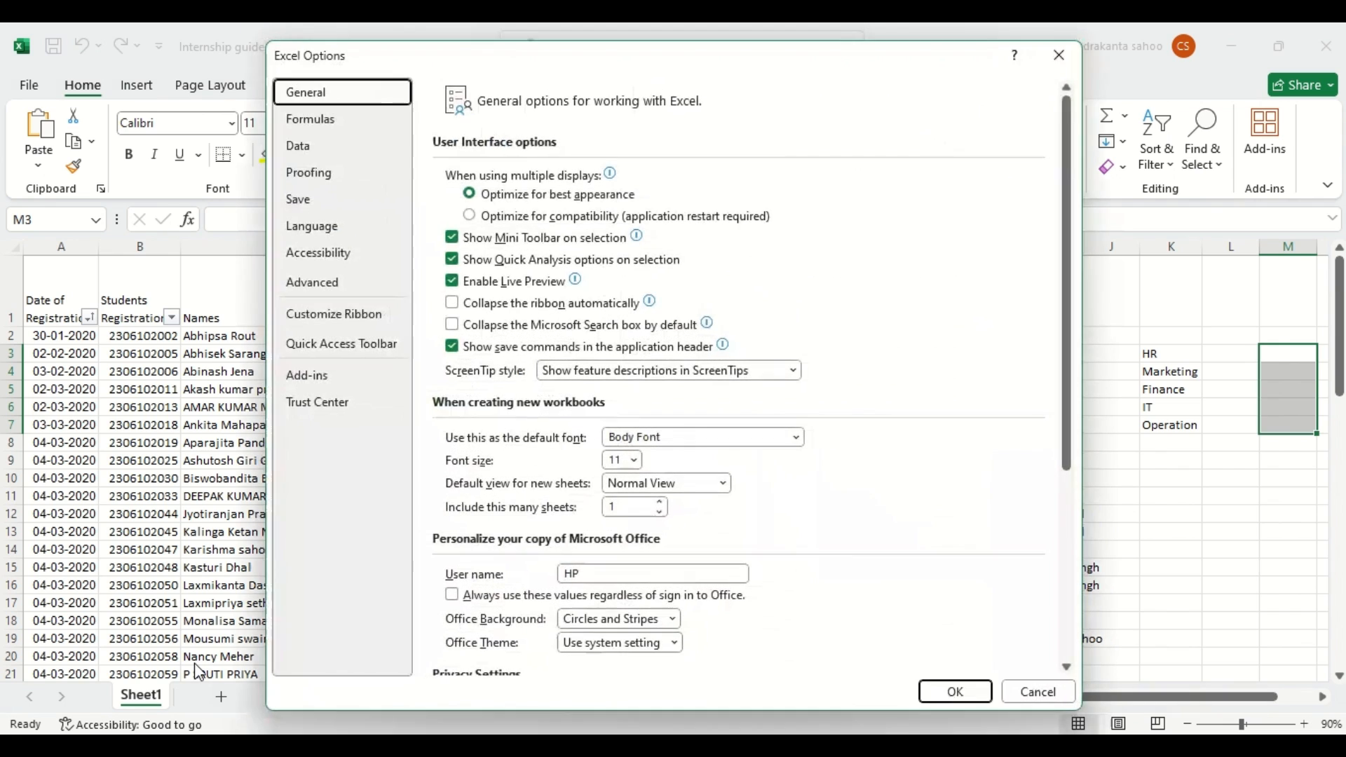
pyautogui.click(322, 289)
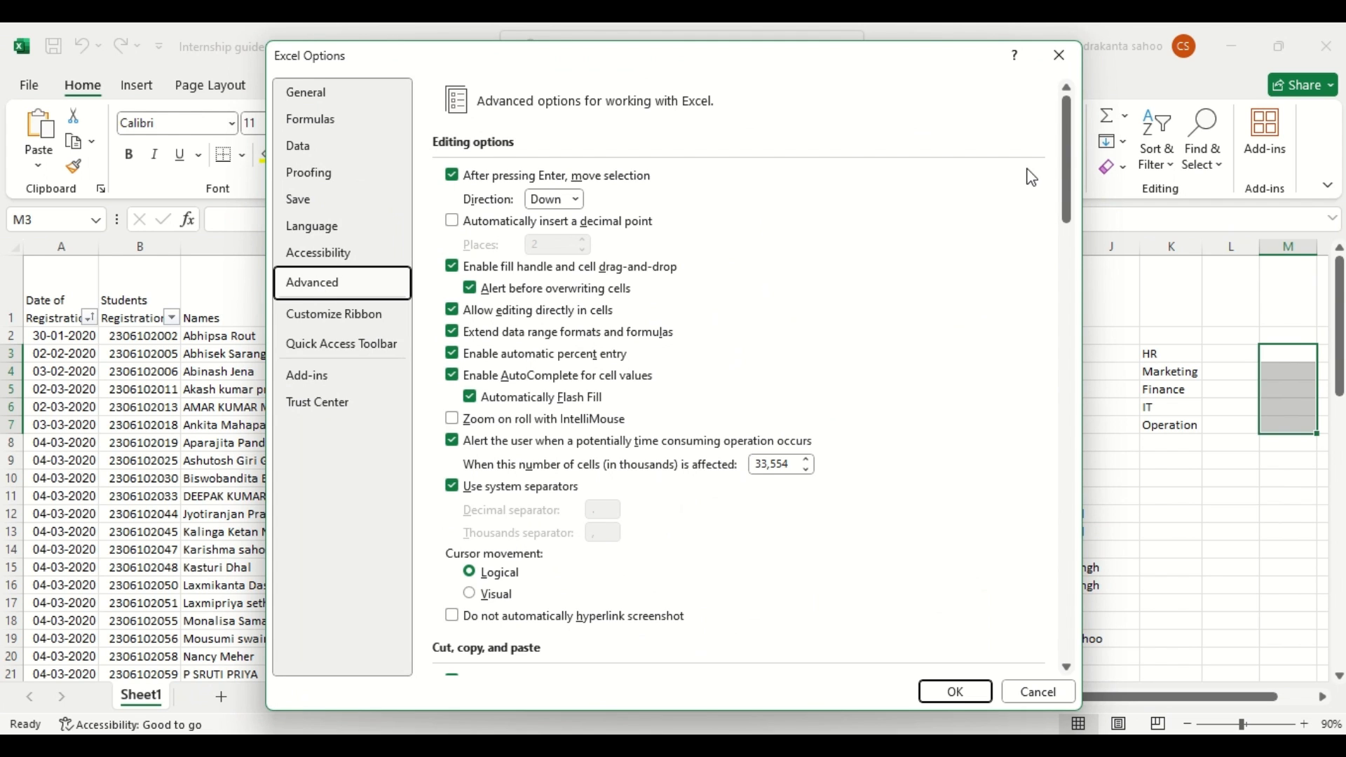
pyautogui.moveTo(1074, 180); pyautogui.dragTo(1106, 623)
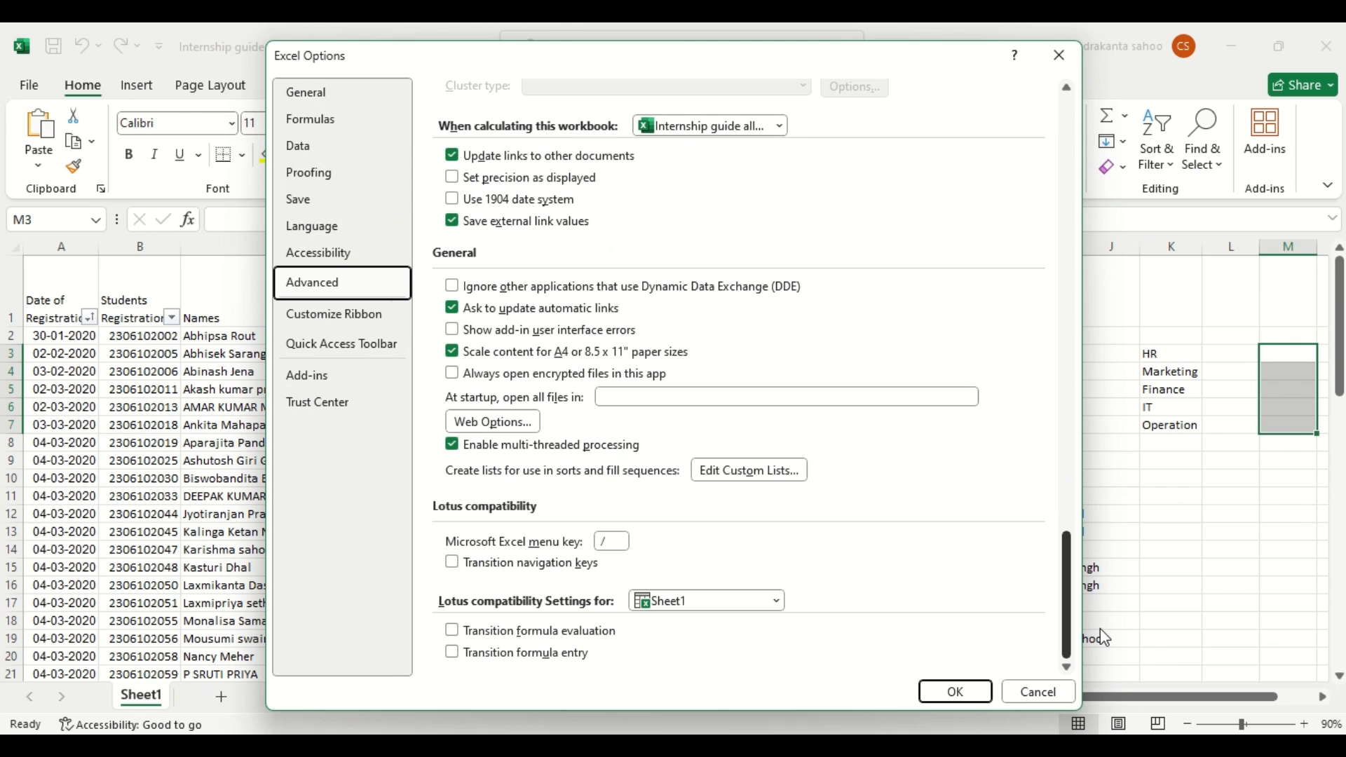
pyautogui.click(755, 481)
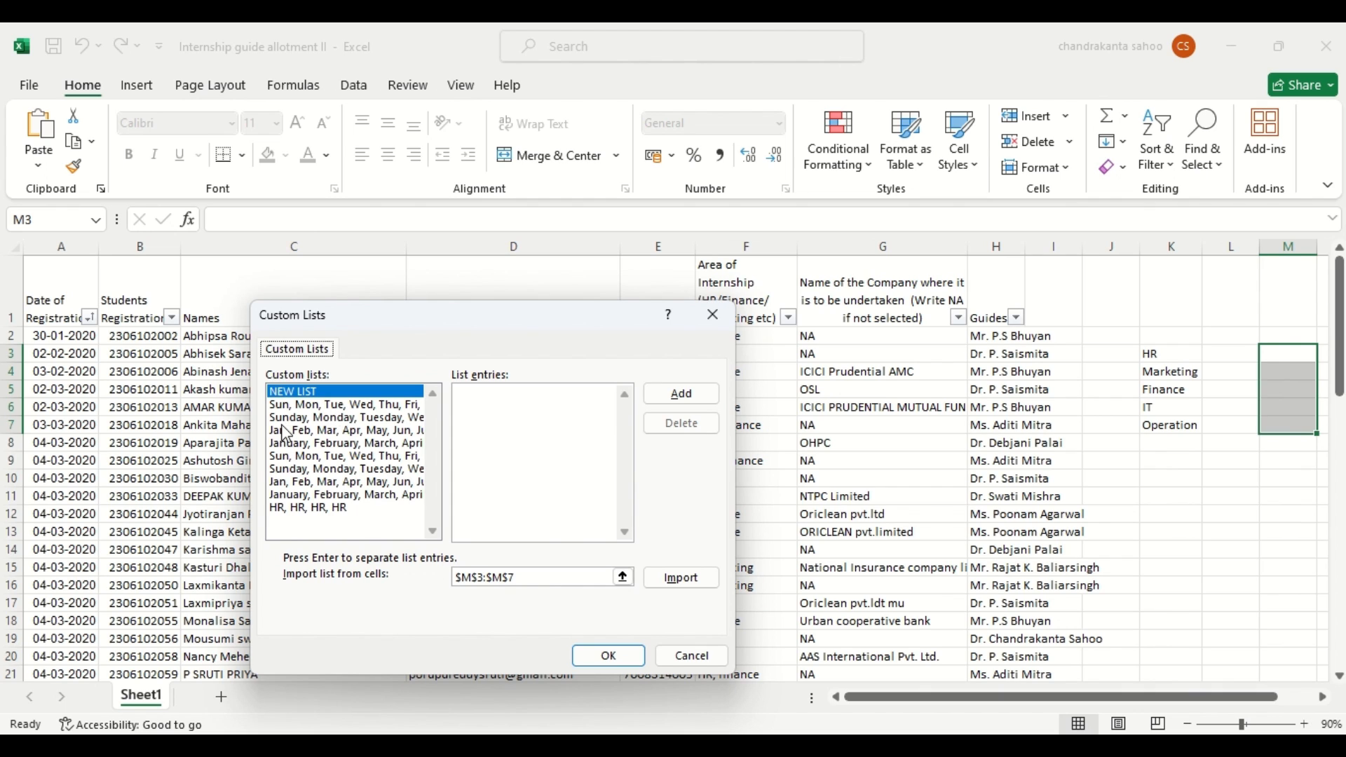
pyautogui.click(717, 316)
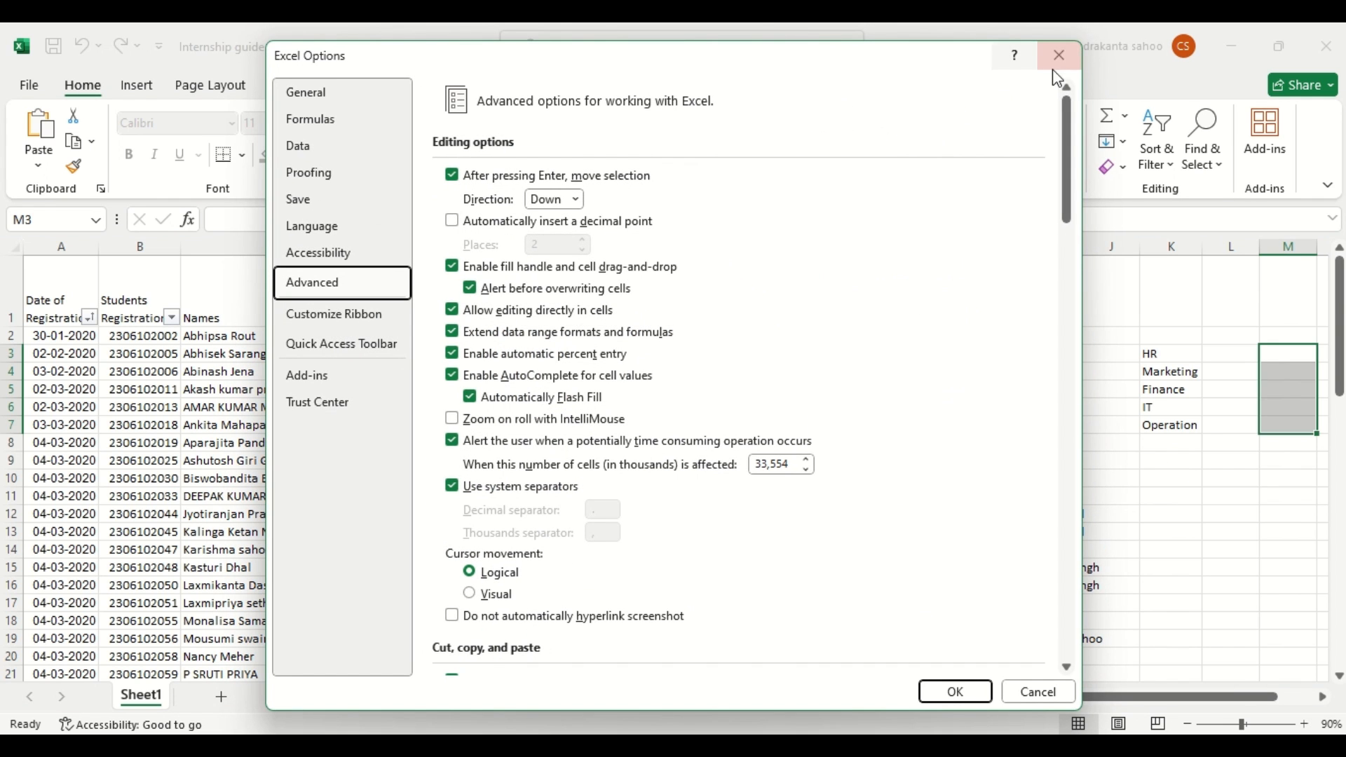
pyautogui.click(1059, 56)
# Enter Sunday in cell K10 and fill the weekday names down to K18
pyautogui.click(1176, 478)
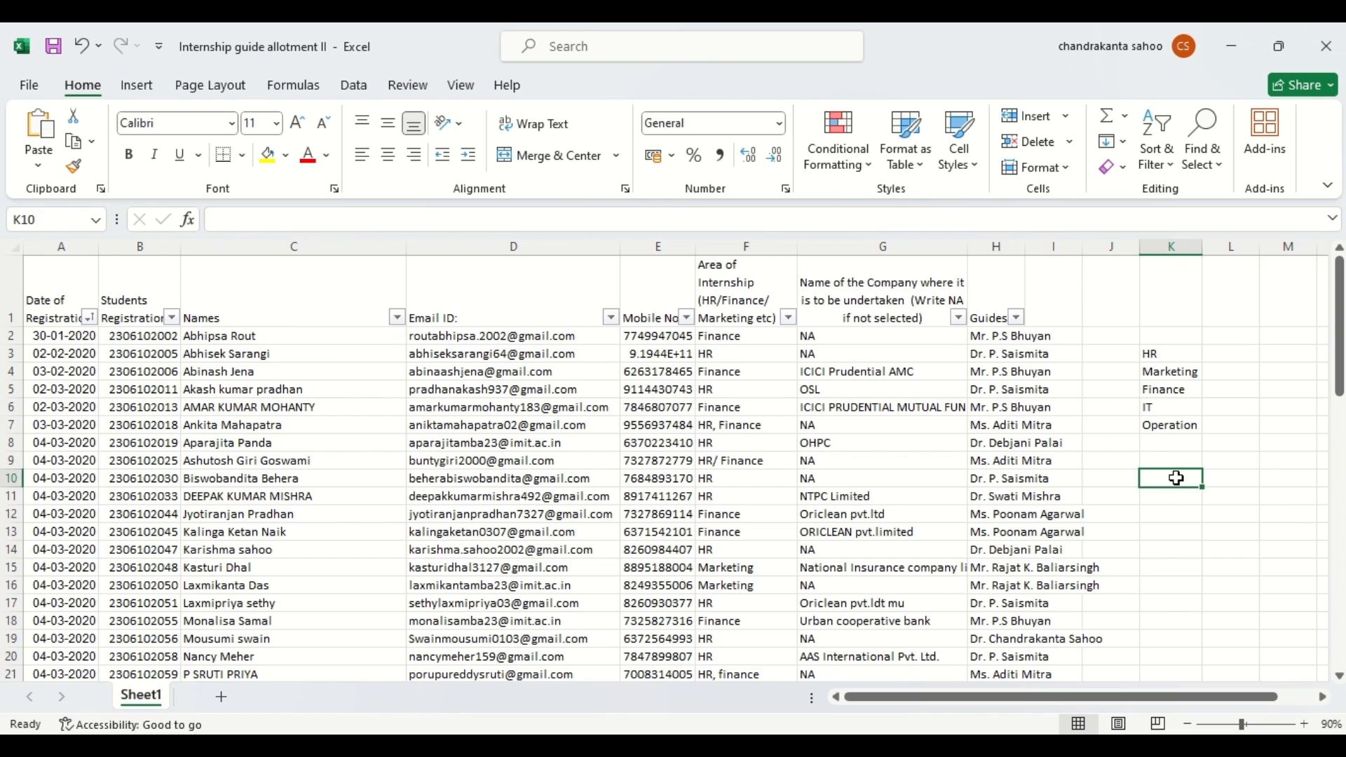
pyautogui.write('S')
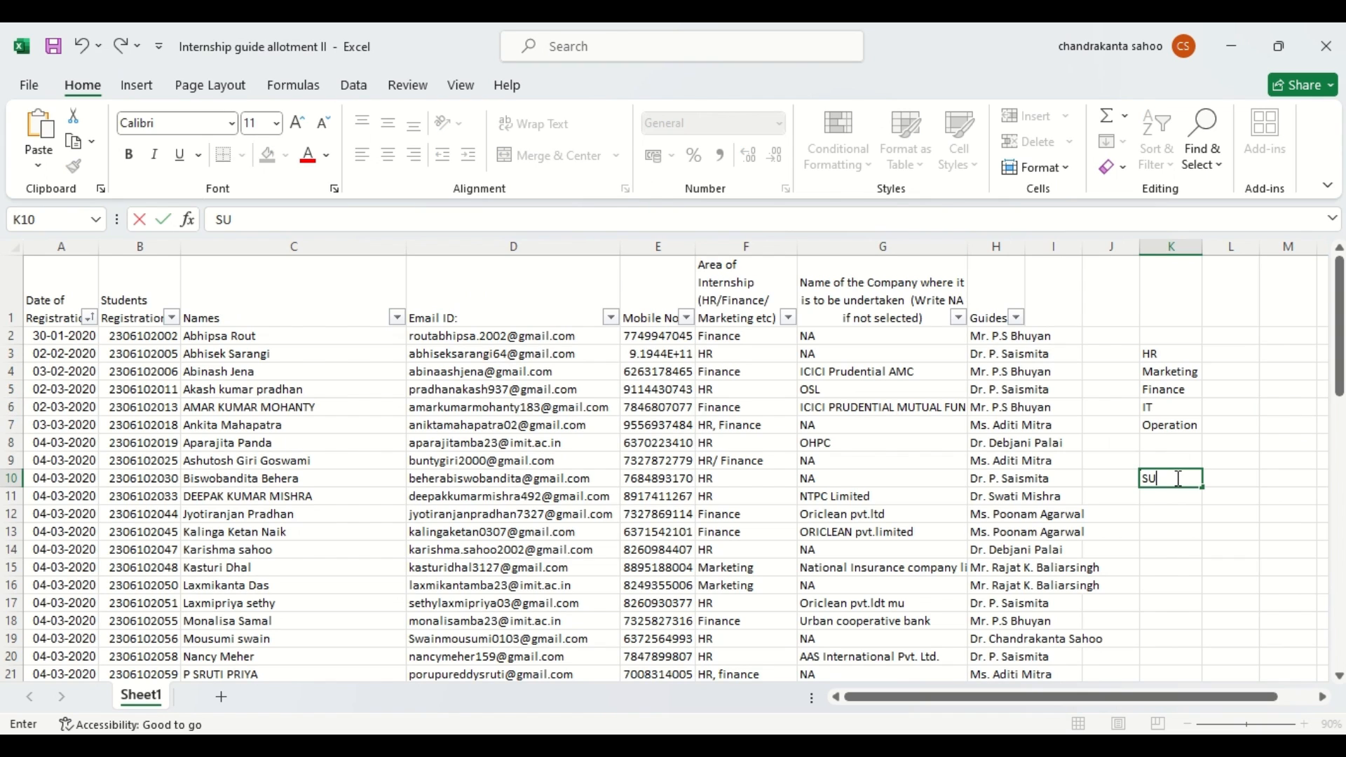
pyautogui.write('un')
pyautogui.click(1208, 568)
pyautogui.click(1187, 479)
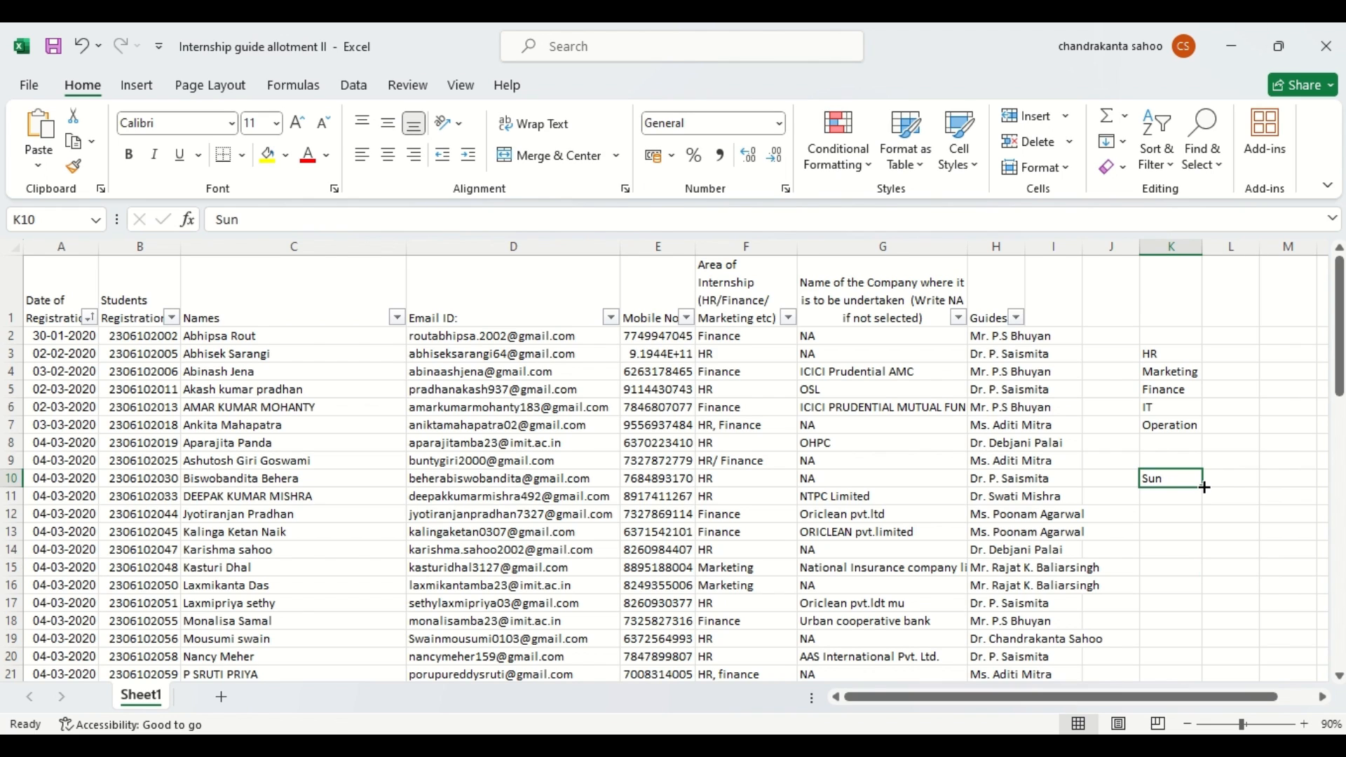
pyautogui.click(1204, 487)
pyautogui.doubleClick(1167, 479)
pyautogui.write('day')
pyautogui.moveTo(1189, 550); pyautogui.dragTo(1207, 622)
pyautogui.click(1179, 479)
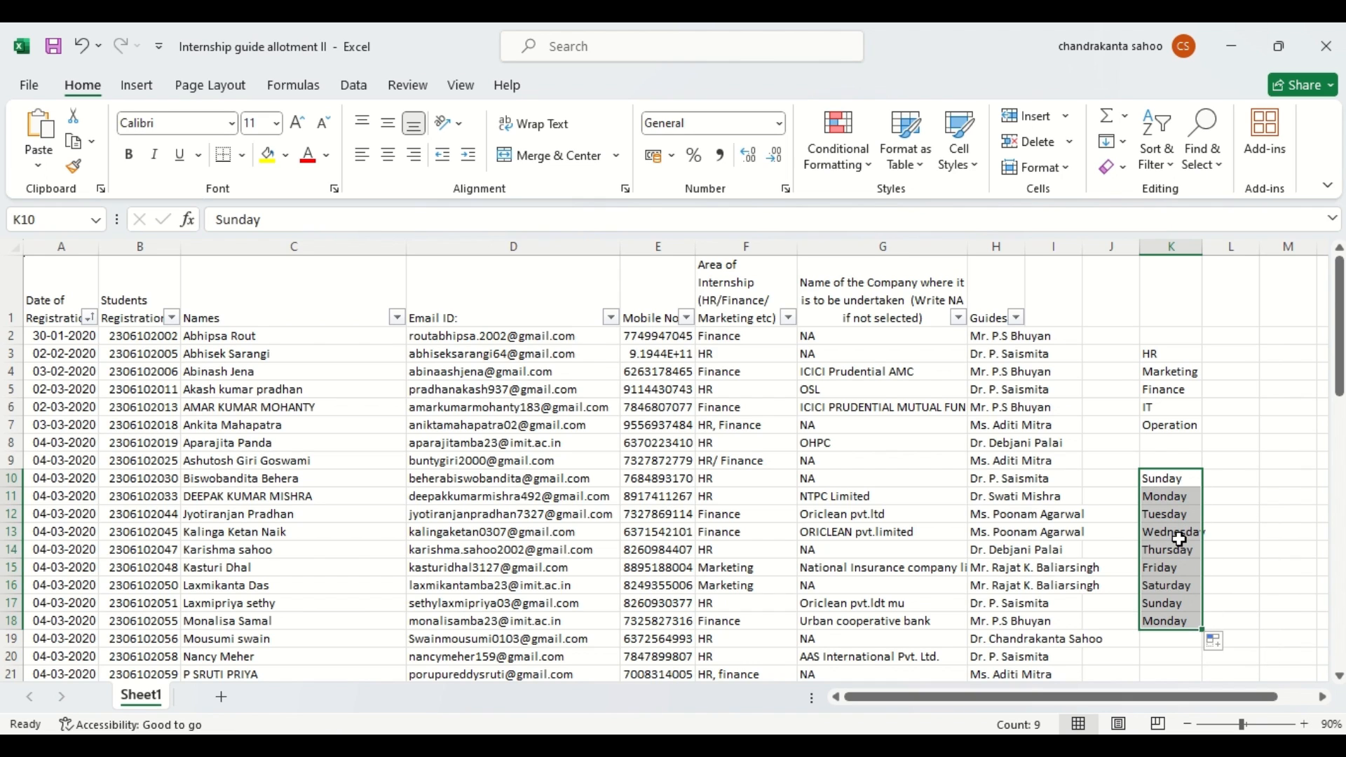
# Enter Jan in cell L10 and fill the abbreviated month names down to L18
pyautogui.click(1231, 485)
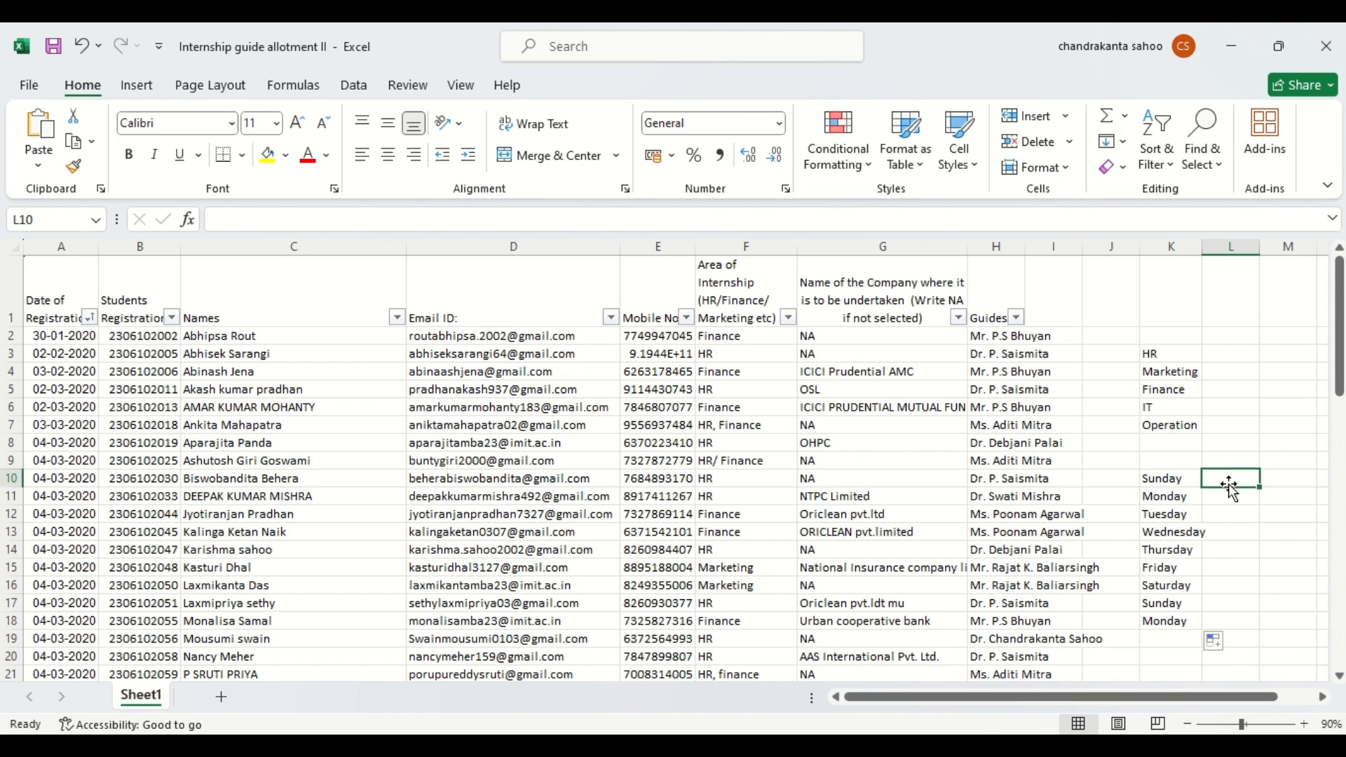
pyautogui.write('Jan')
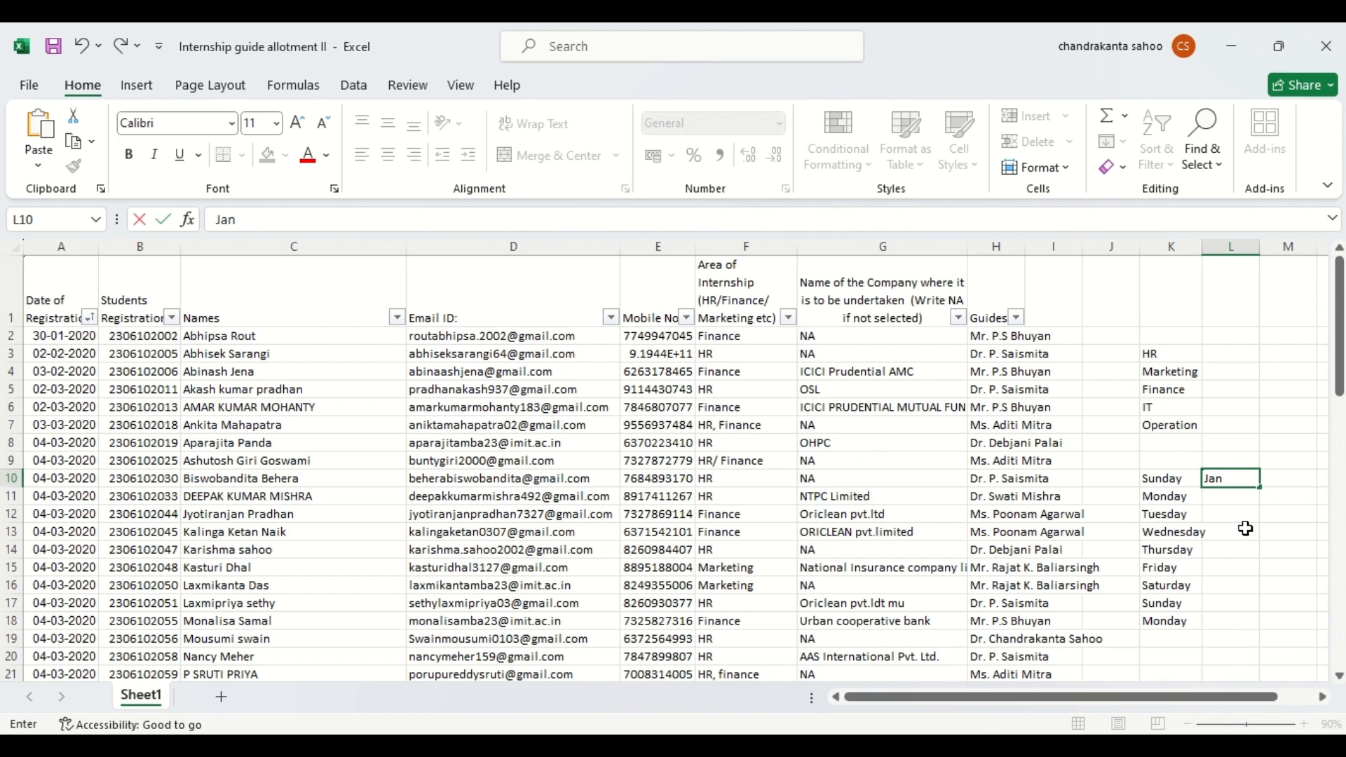
pyautogui.click(1244, 530)
pyautogui.click(1231, 482)
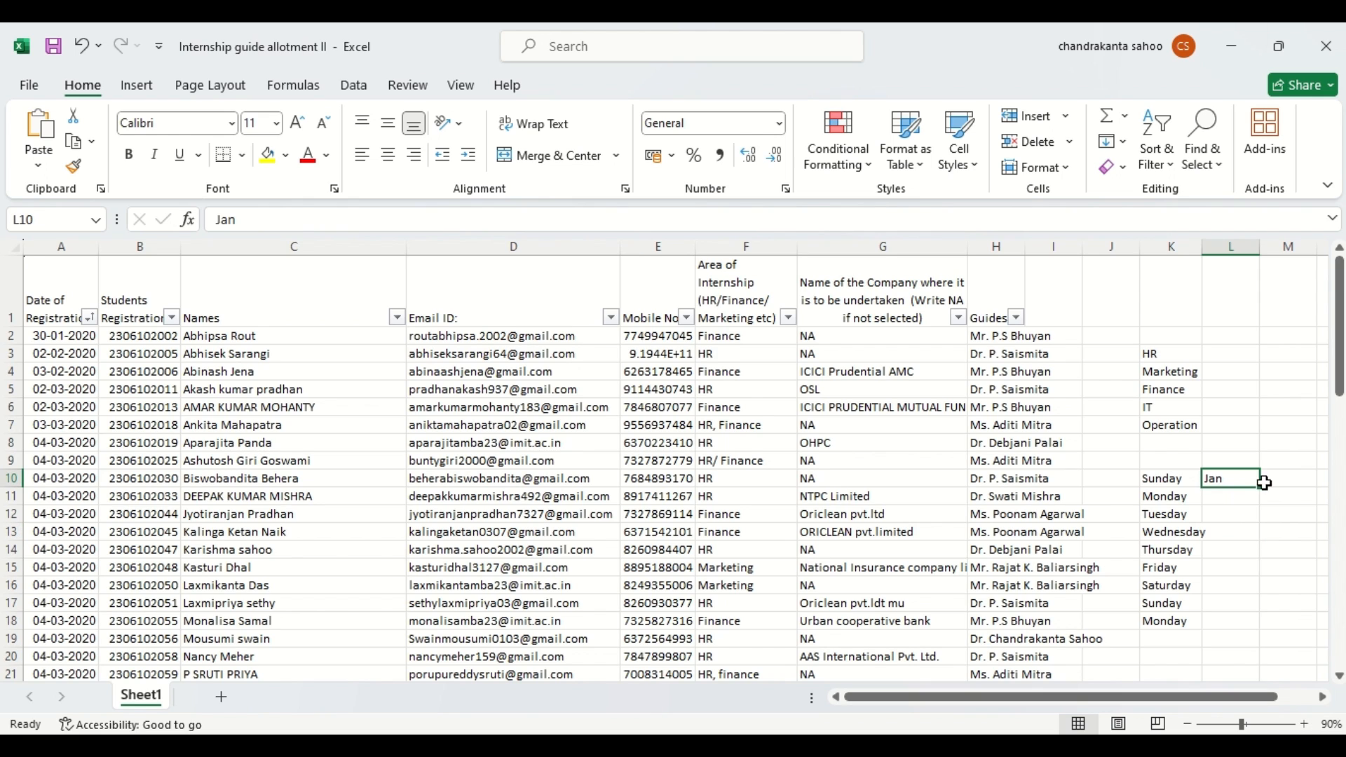
pyautogui.moveTo(1260, 486); pyautogui.dragTo(1260, 633)
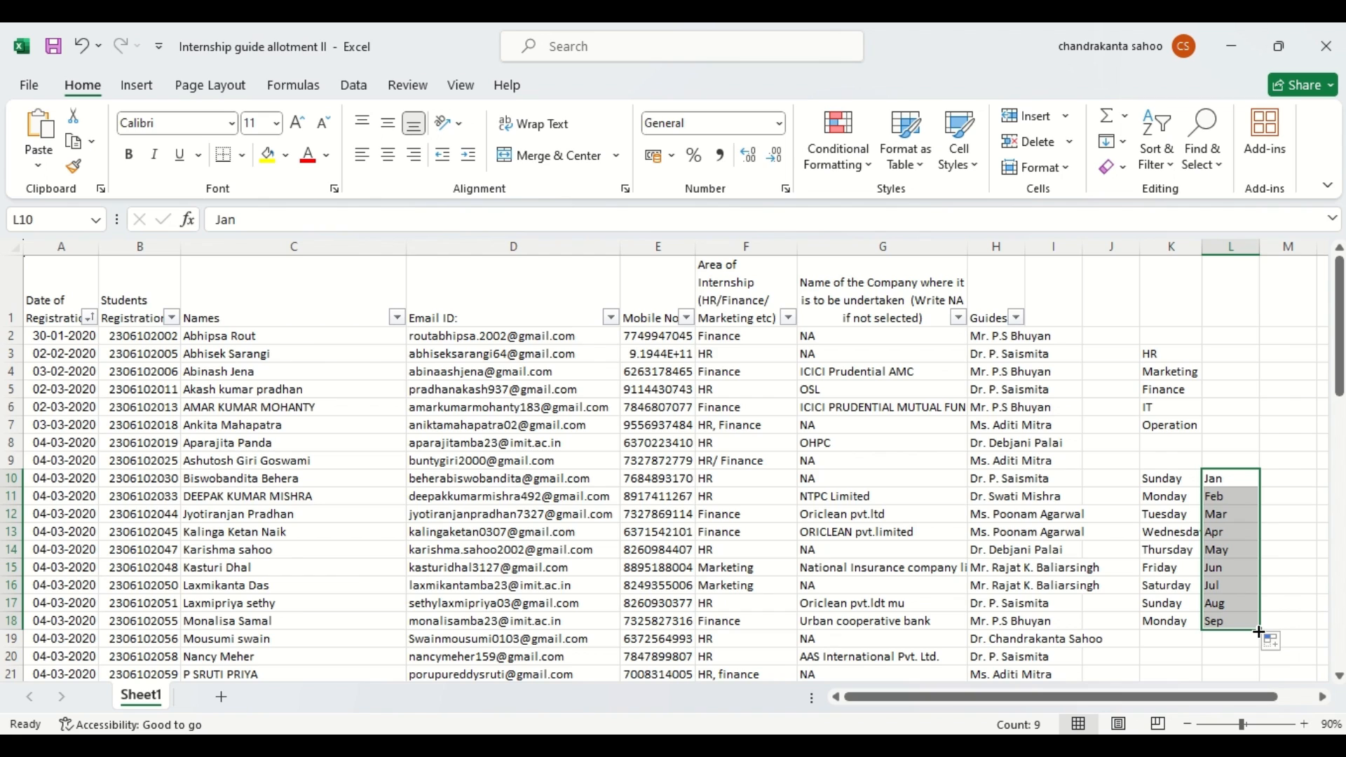
# Enter january in cell M10 and fill the full month names down to M17
pyautogui.click(1277, 481)
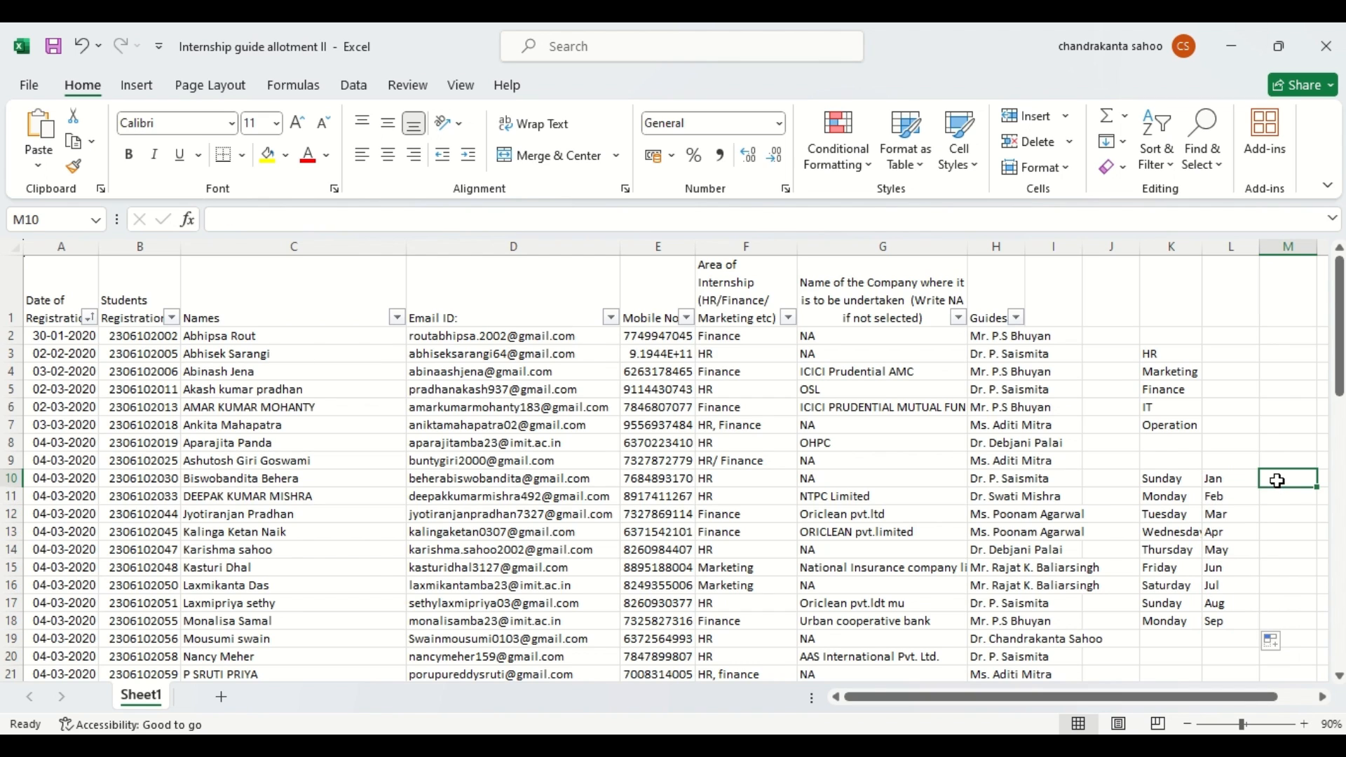
pyautogui.write('ja')
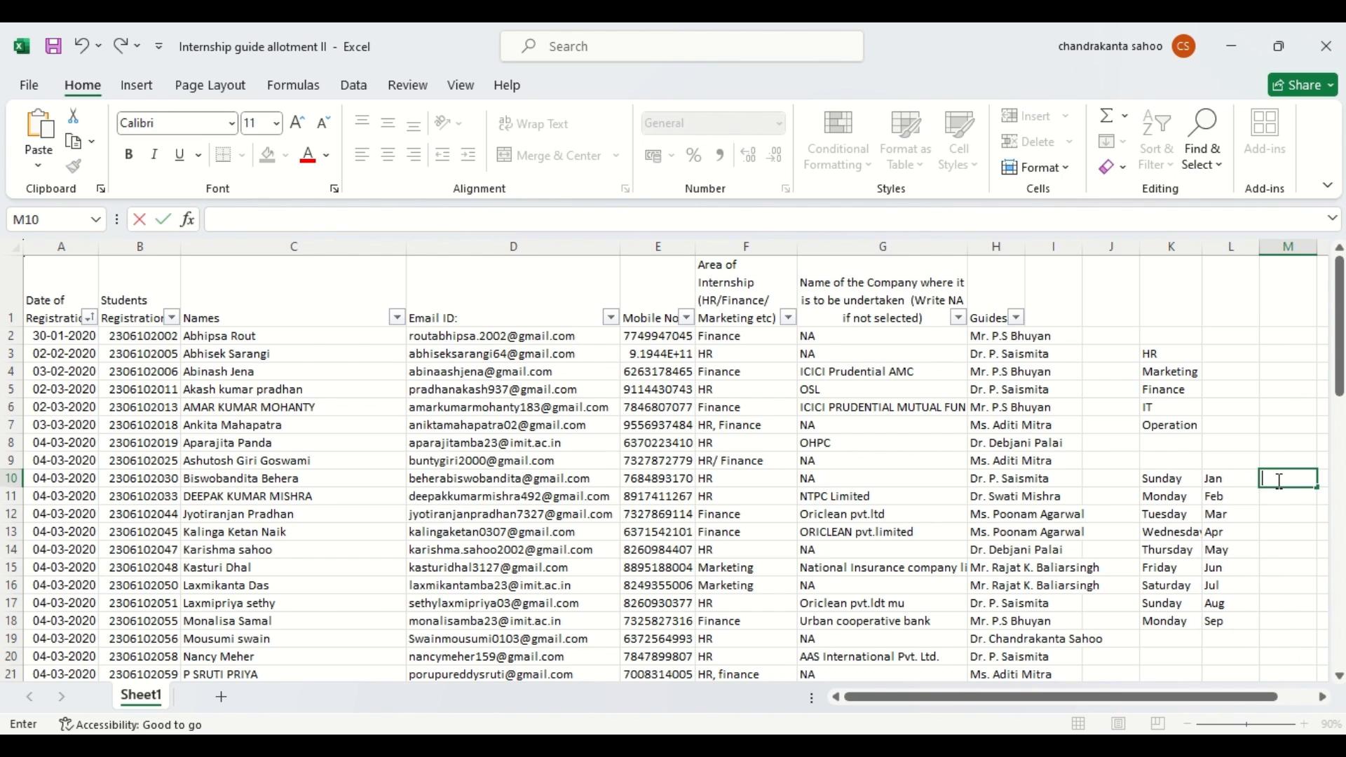
pyautogui.write('nuary')
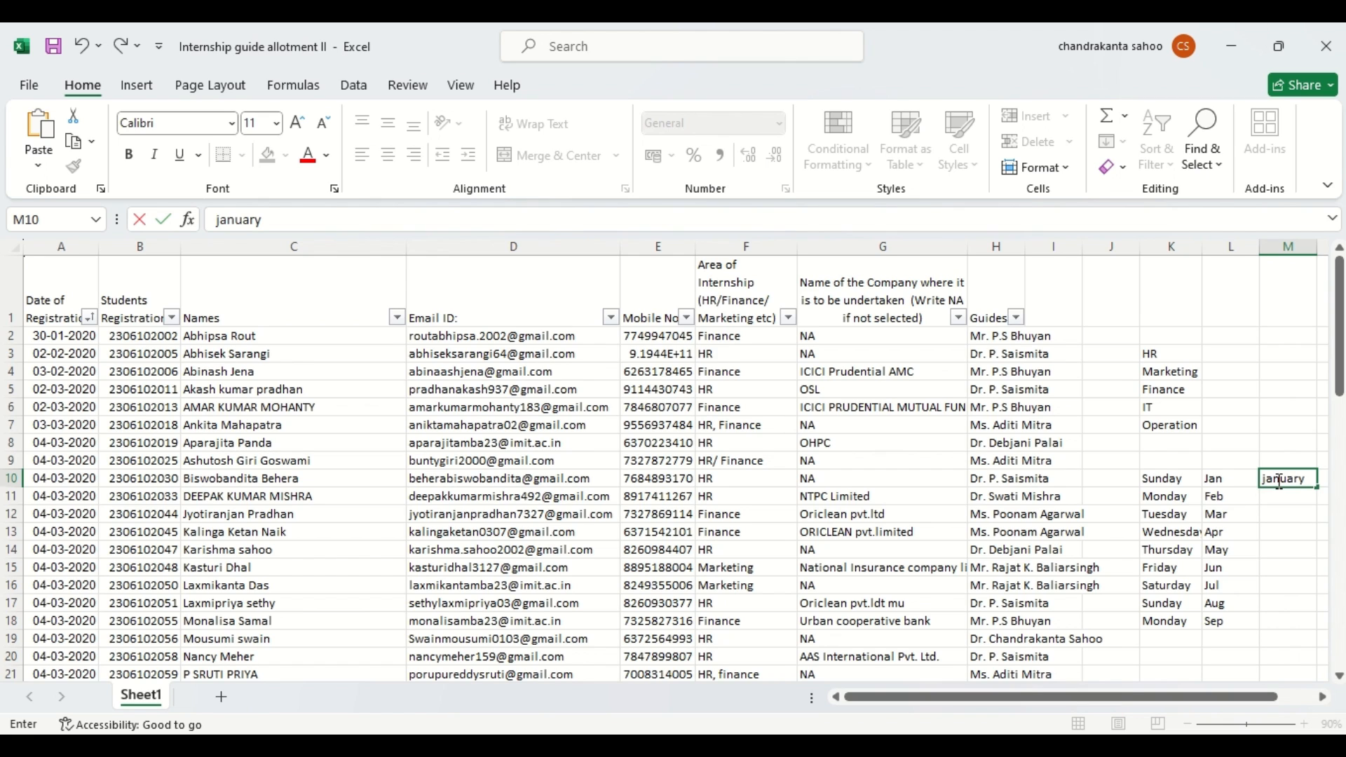
pyautogui.click(1297, 513)
pyautogui.click(1293, 479)
pyautogui.moveTo(1318, 488); pyautogui.dragTo(1292, 311)
pyautogui.click(1291, 311)
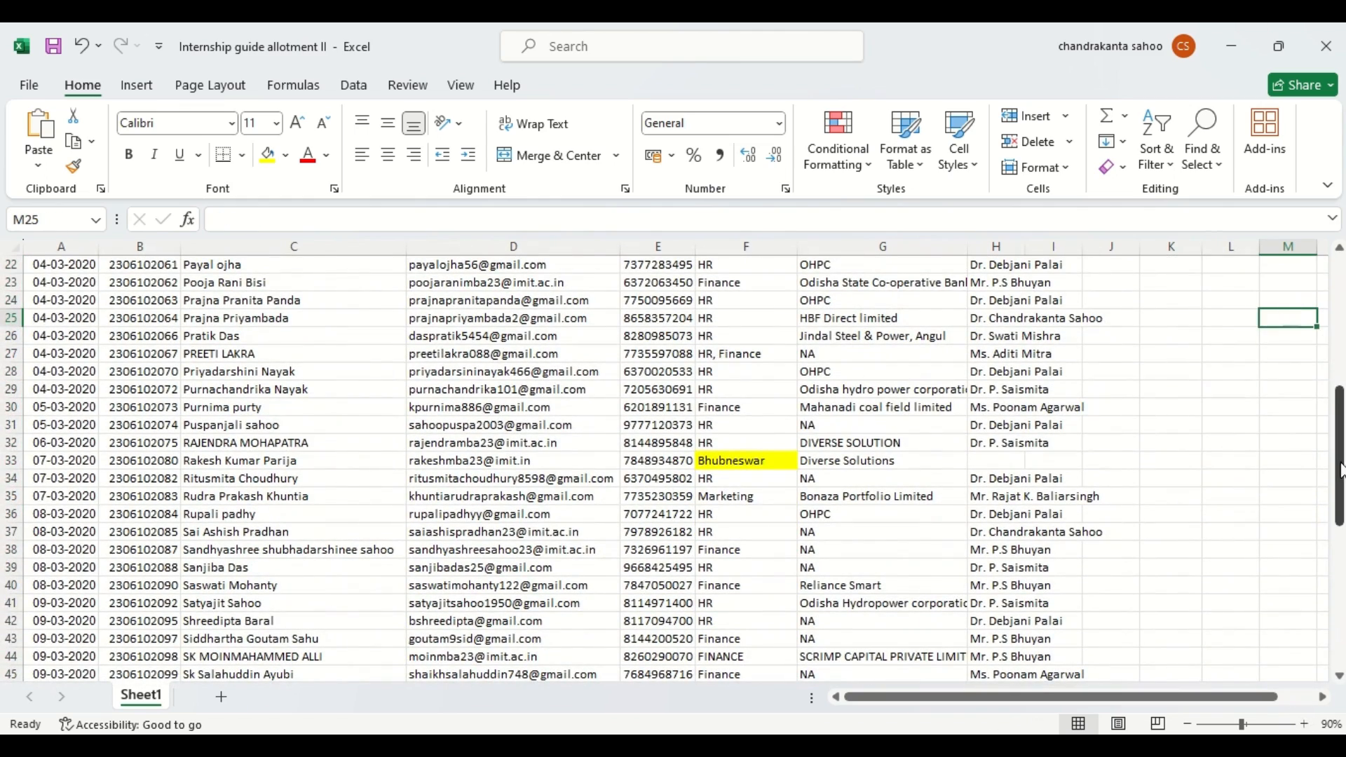
pyautogui.moveTo(1340, 474); pyautogui.dragTo(1340, 344)
pyautogui.click(1287, 405)
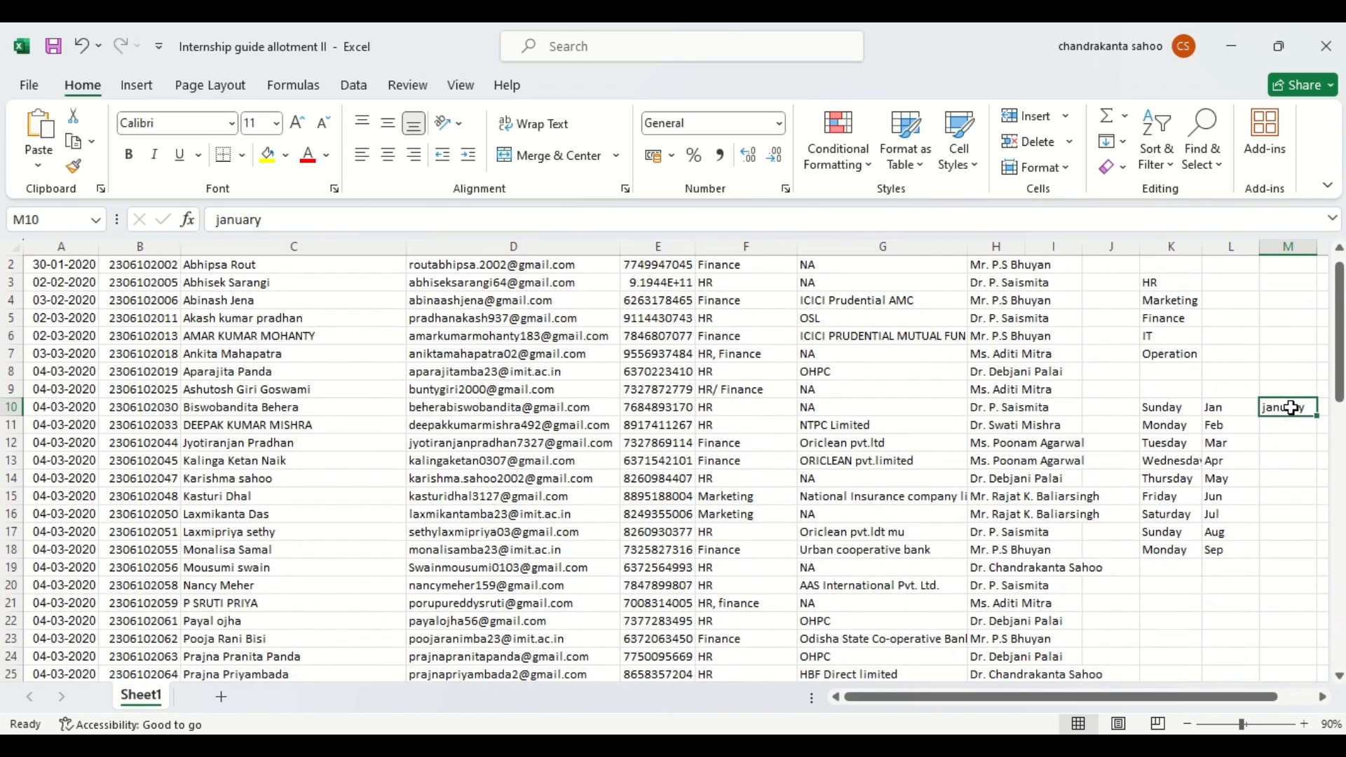
pyautogui.moveTo(1319, 417); pyautogui.dragTo(1321, 543)
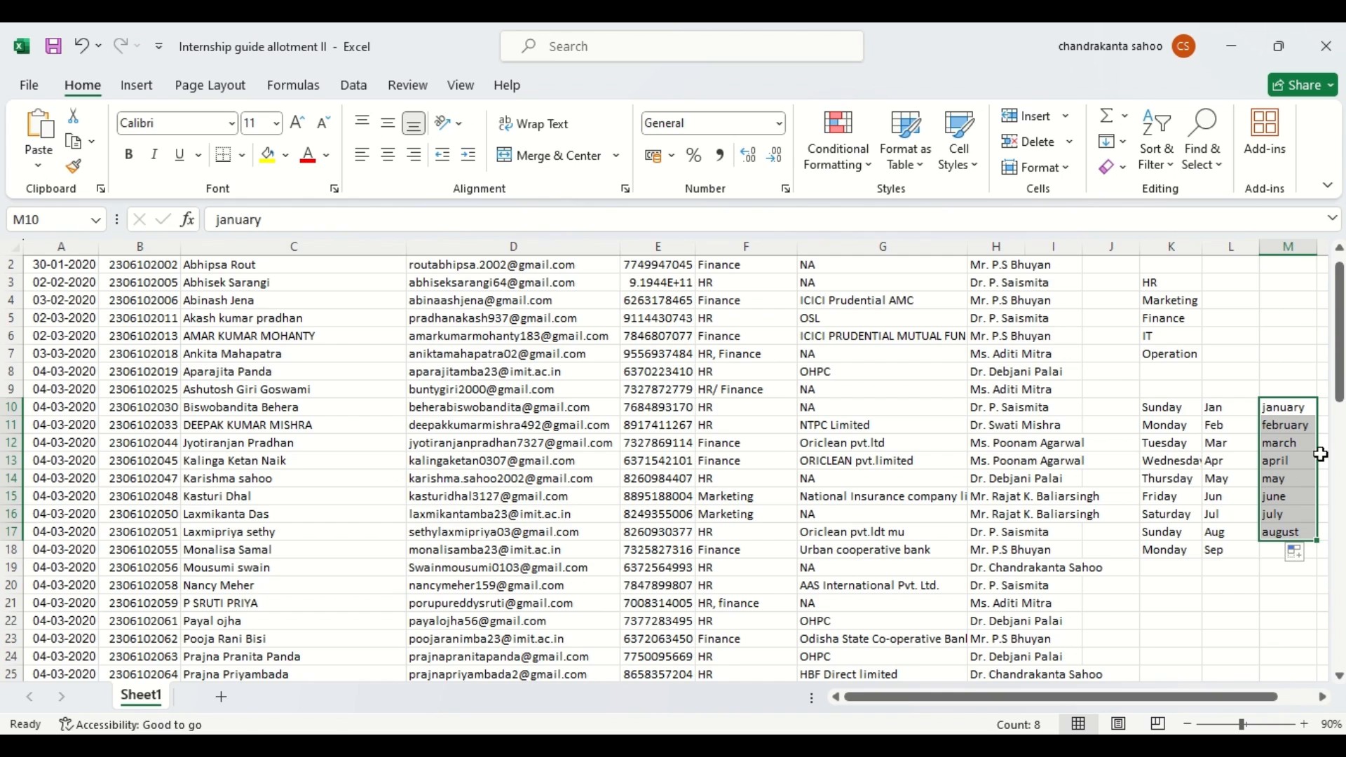
# Open the custom lists editor from the General section of the advanced Excel options
pyautogui.click(1237, 356)
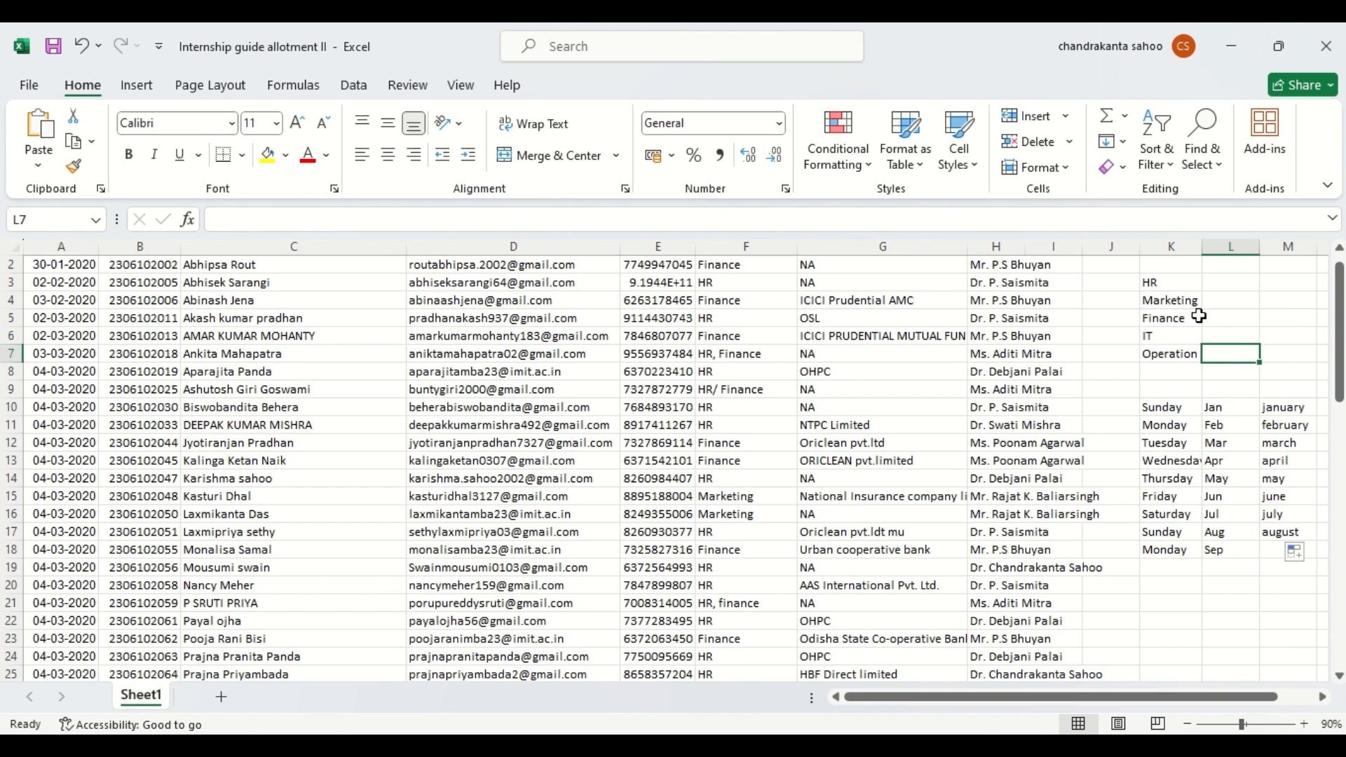
pyautogui.click(1154, 285)
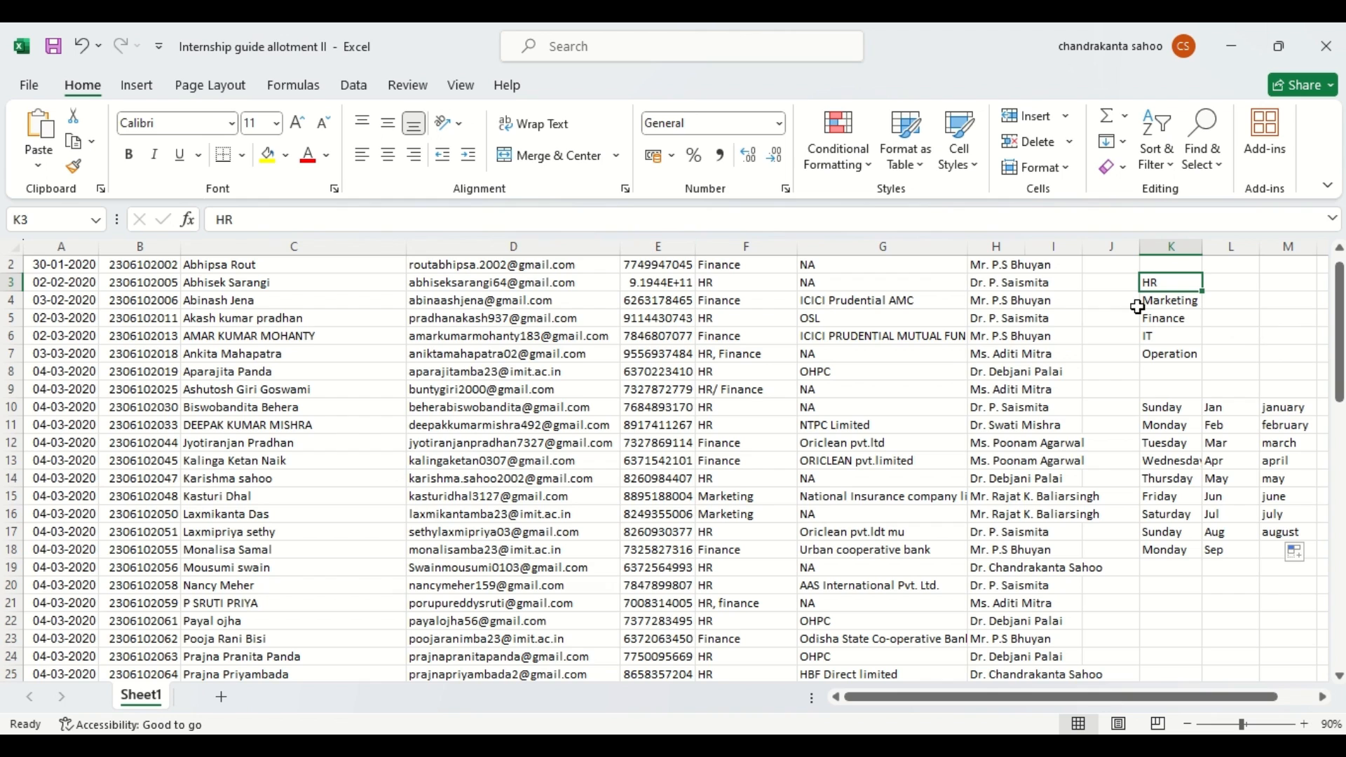
pyautogui.click(31, 86)
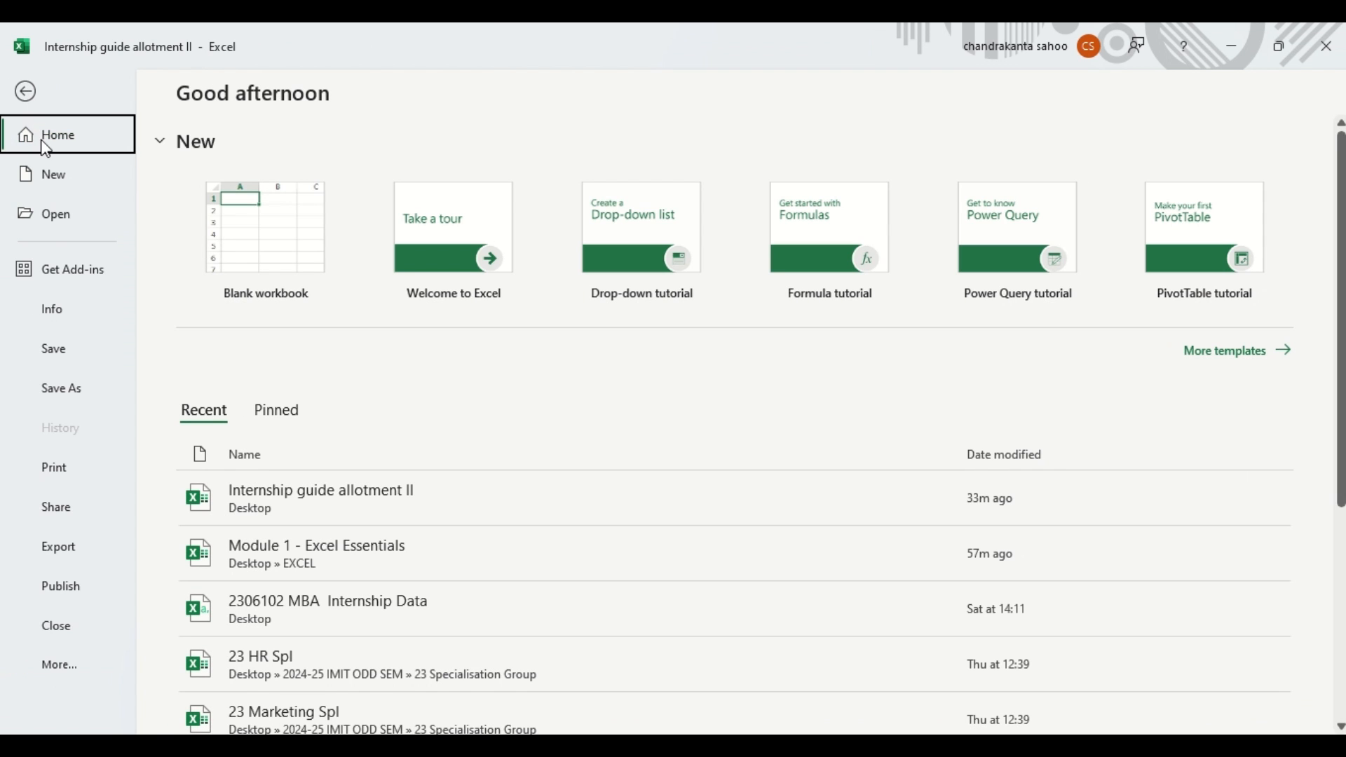
pyautogui.click(53, 669)
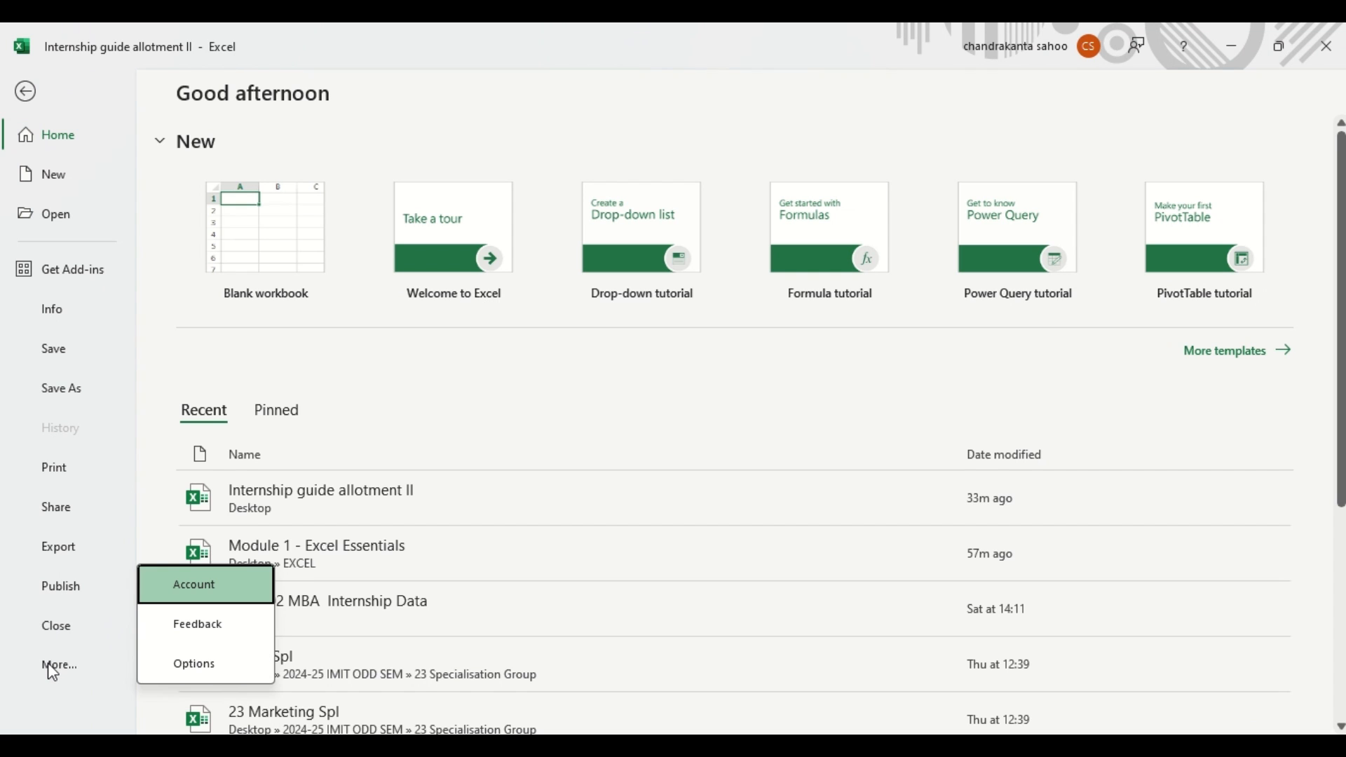
pyautogui.click(188, 669)
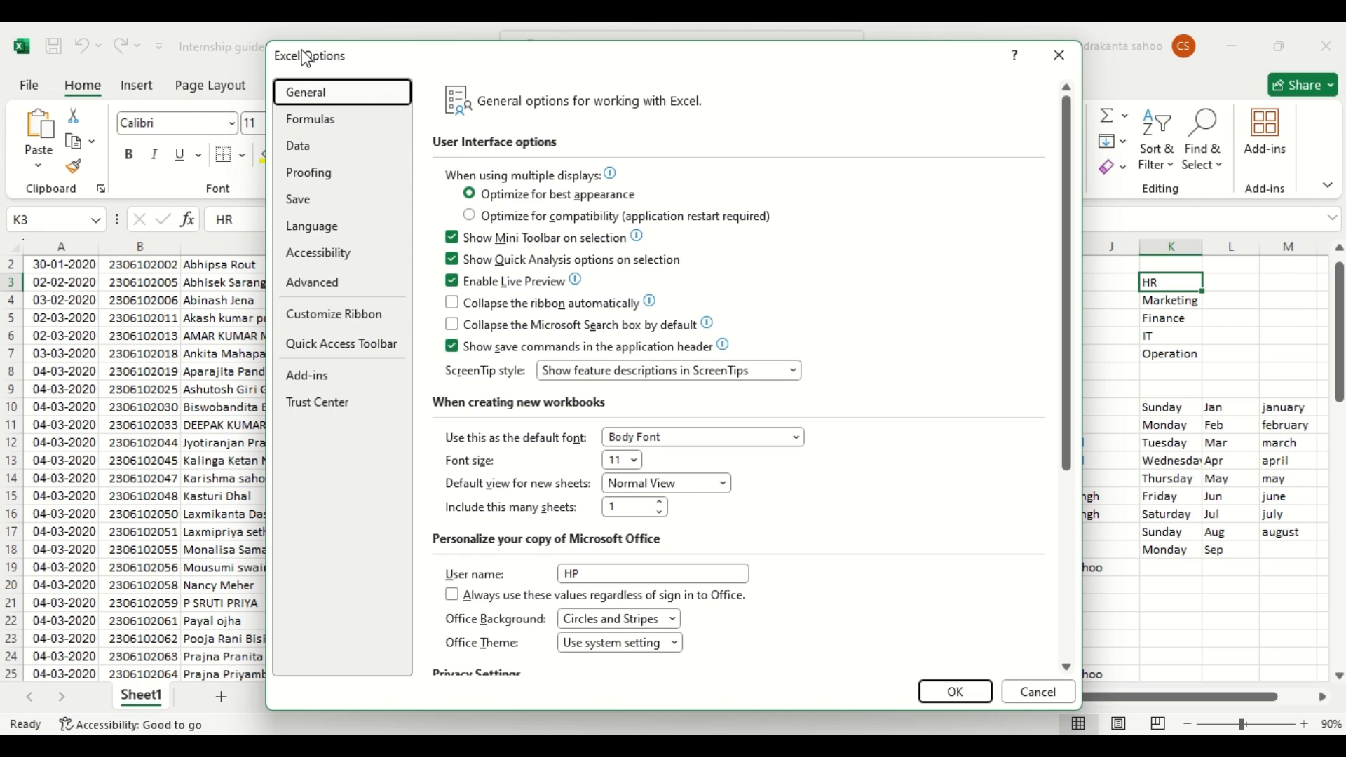
pyautogui.click(316, 292)
pyautogui.moveTo(1071, 165); pyautogui.dragTo(1149, 608)
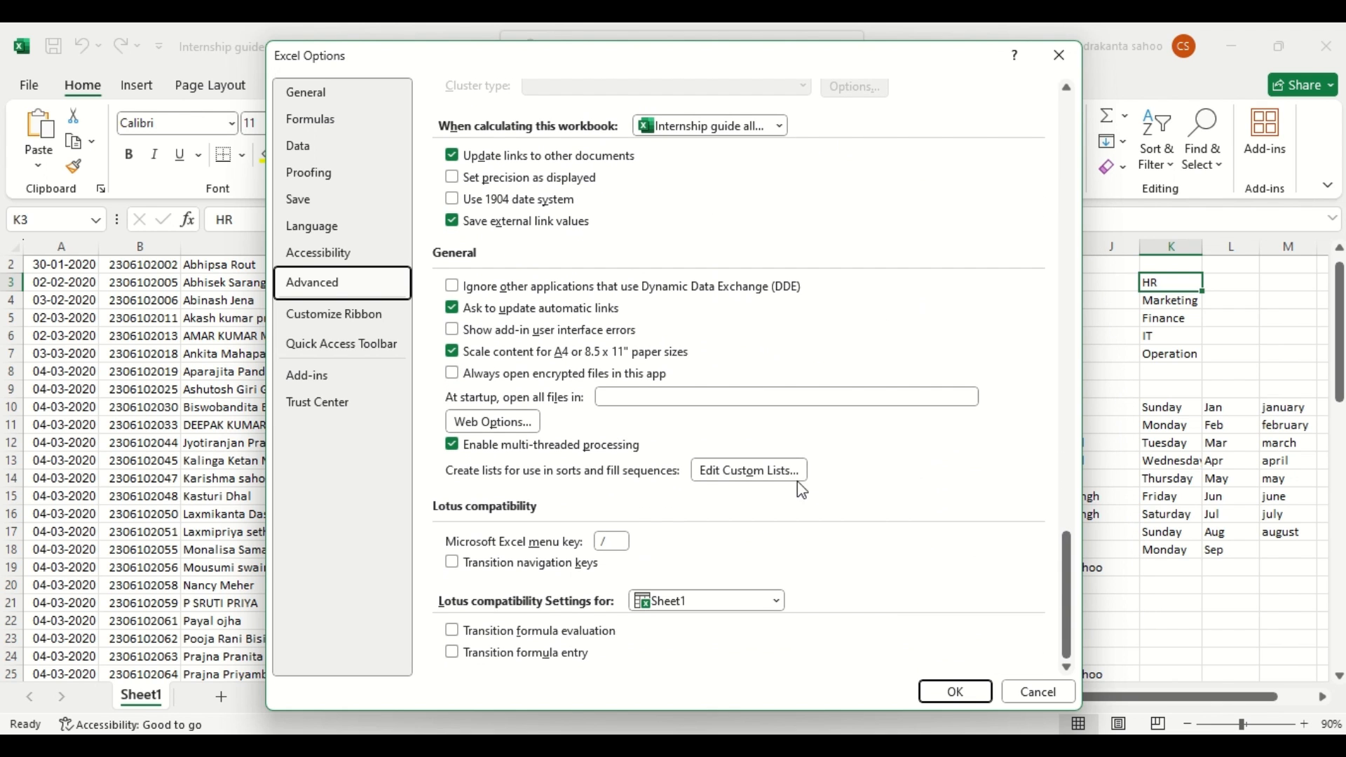
pyautogui.click(767, 471)
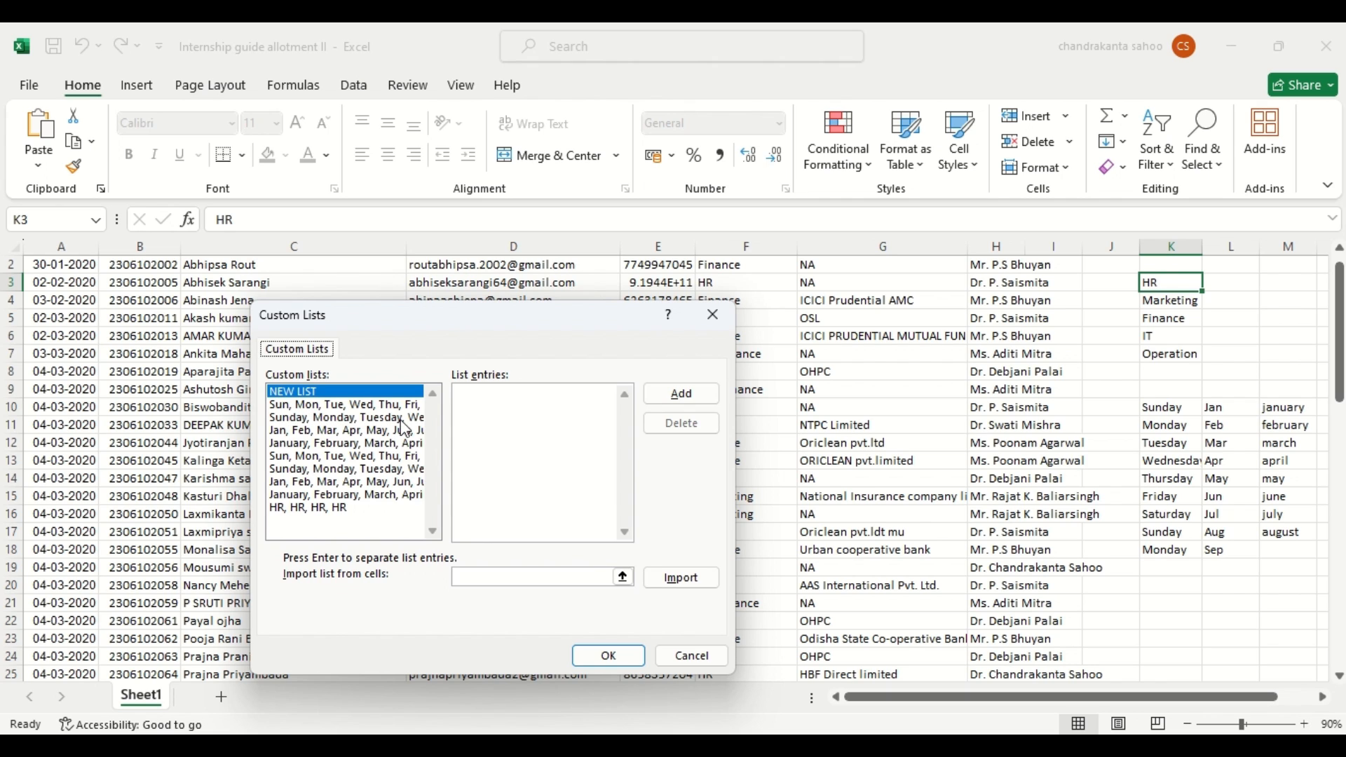
# Look through the existing month lists and permanently delete the custom list HR, HR, HR, HR
pyautogui.click(296, 432)
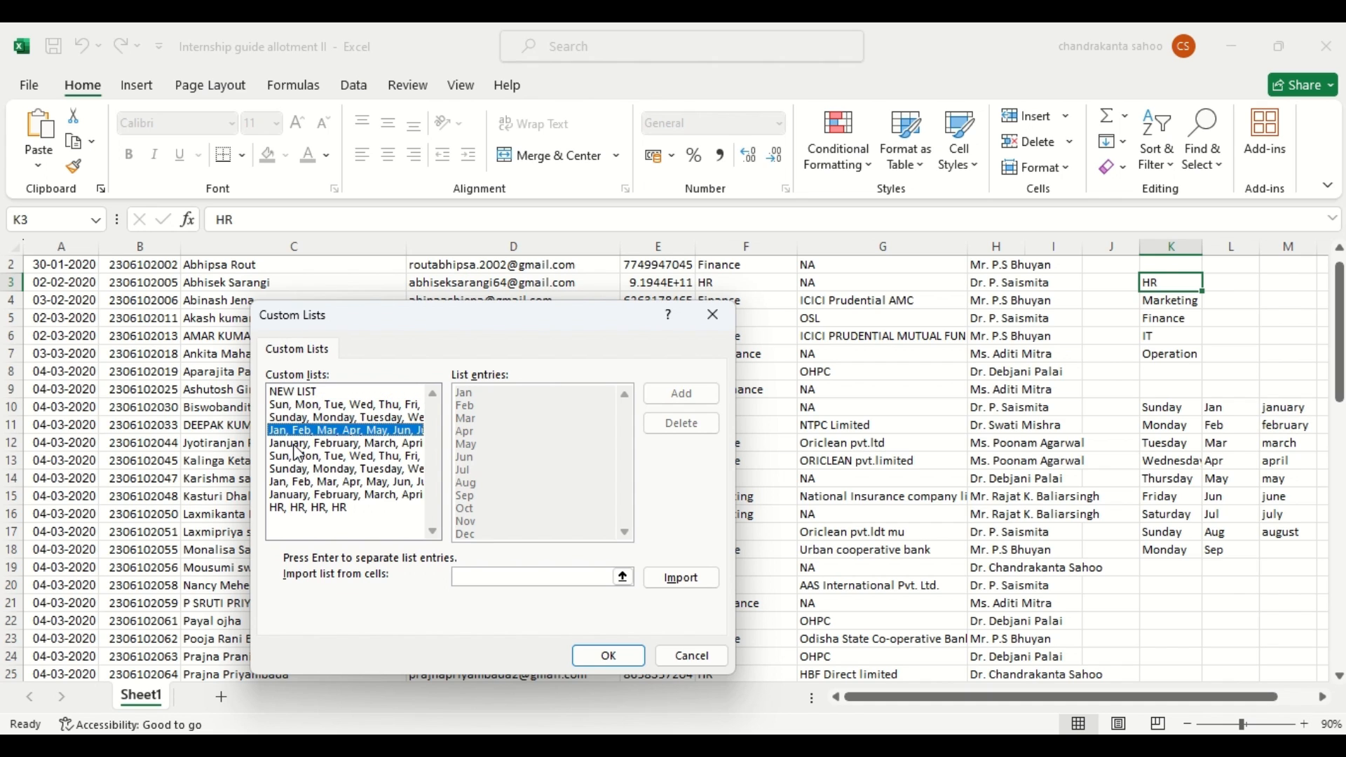
pyautogui.click(295, 445)
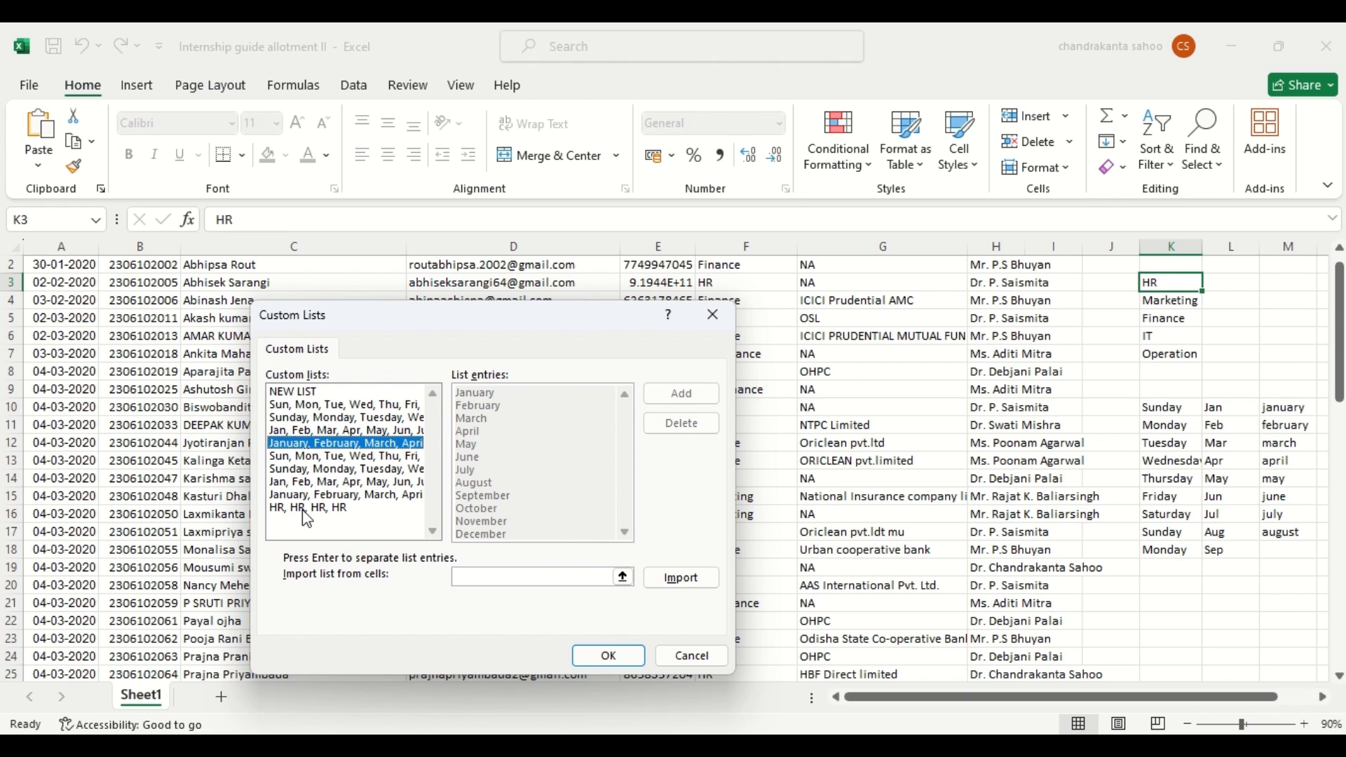
pyautogui.click(293, 394)
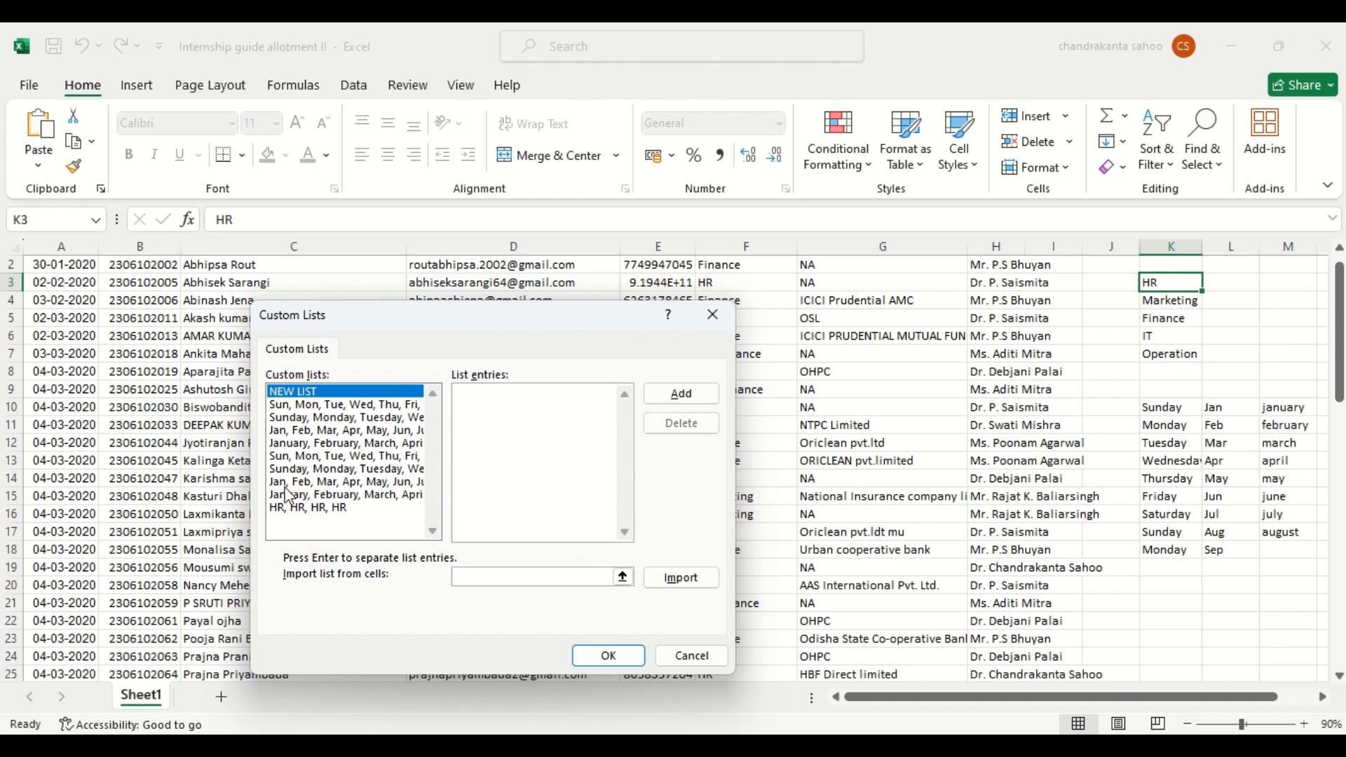
pyautogui.click(294, 509)
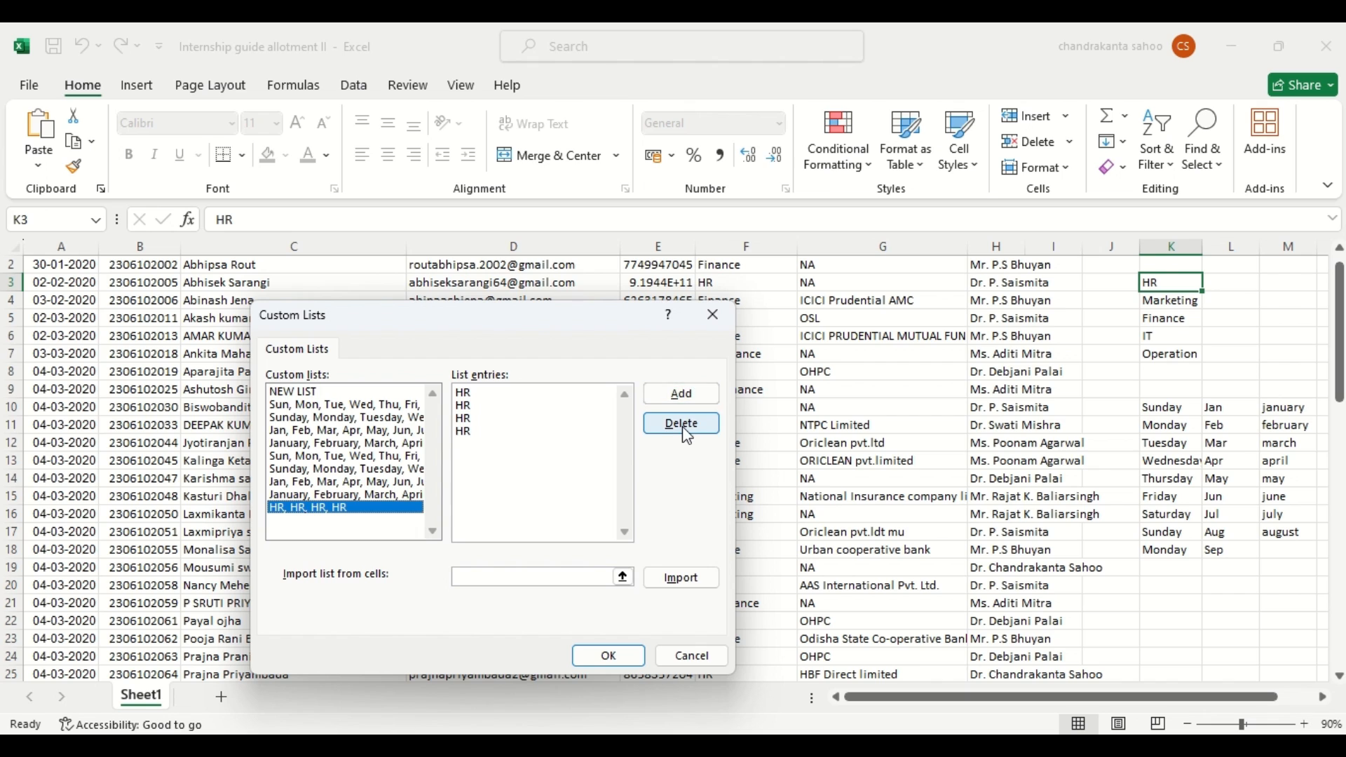
pyautogui.click(682, 425)
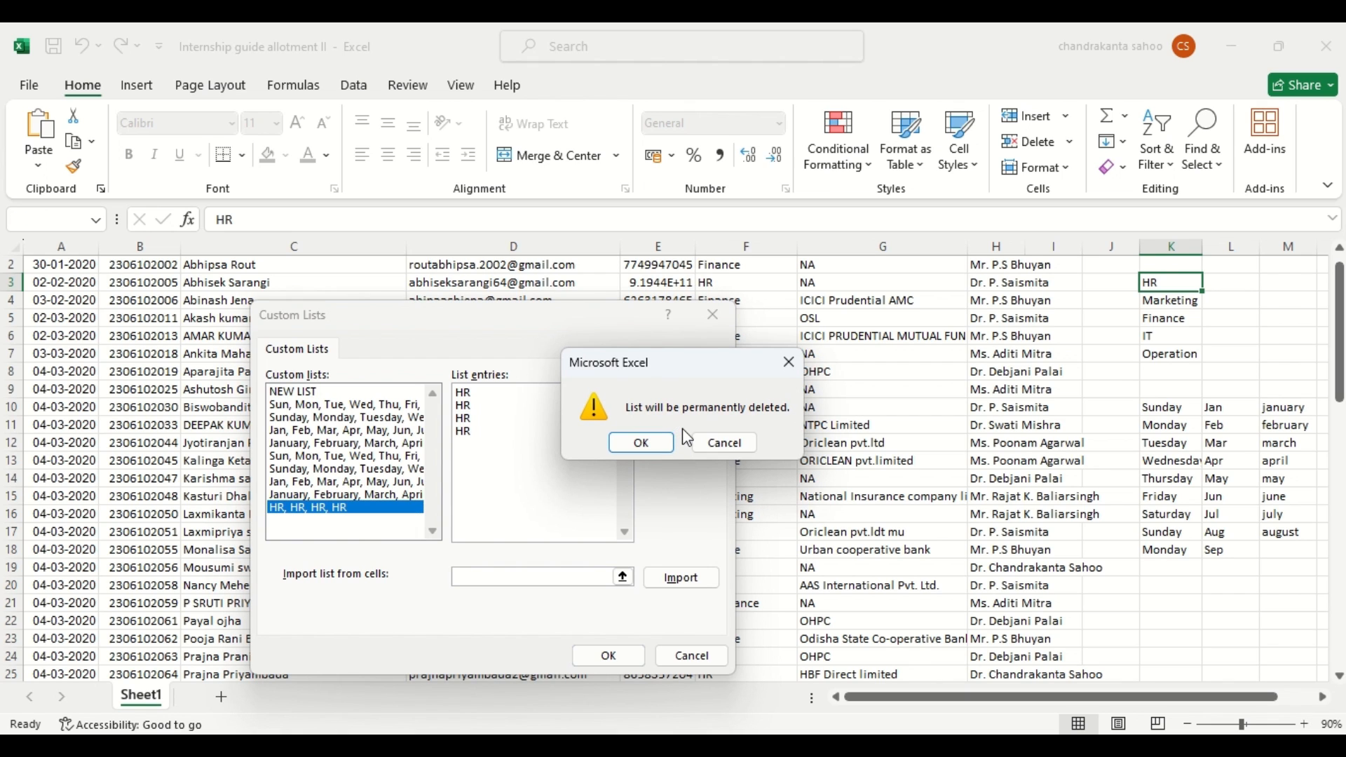
pyautogui.click(638, 443)
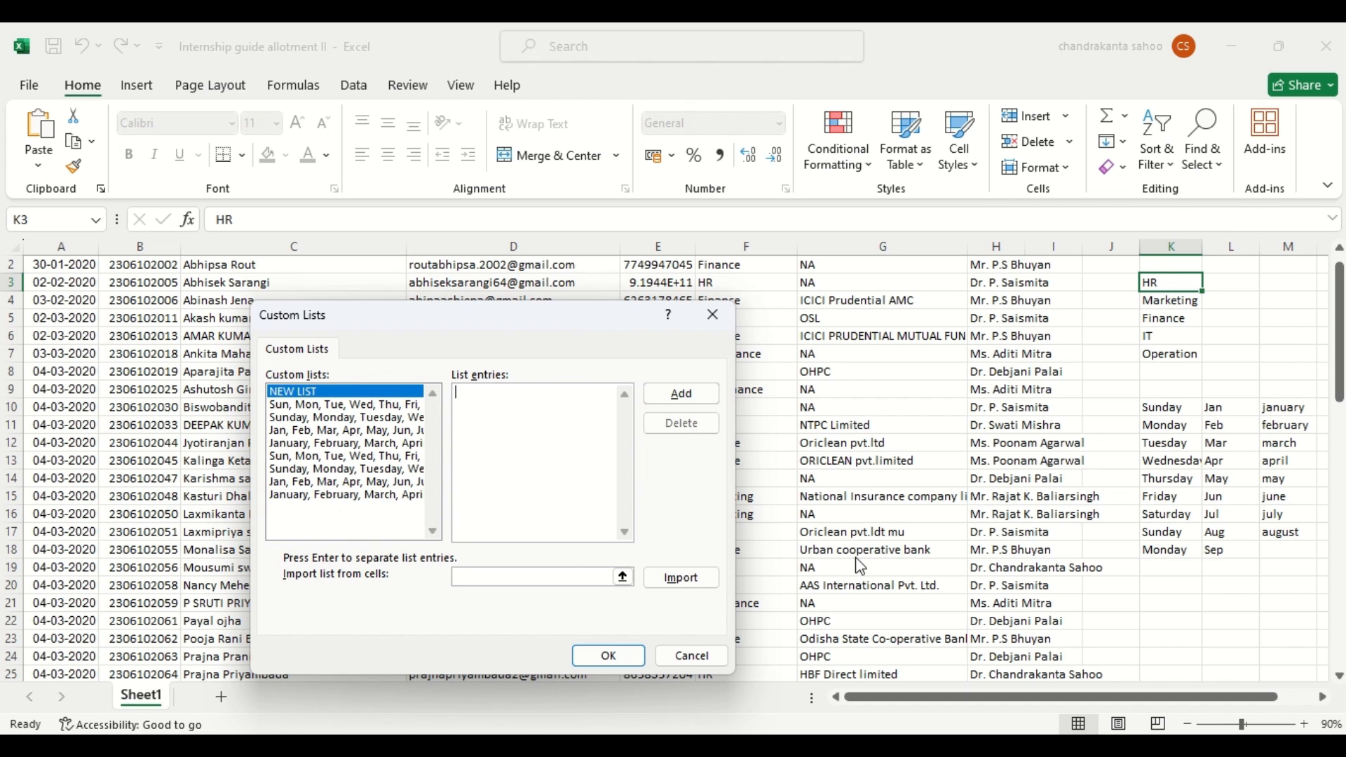
# Import cells K3:K7 as a new custom list with HR, Marketing, Finance, IT and Operation, and accept the Excel options
pyautogui.click(593, 583)
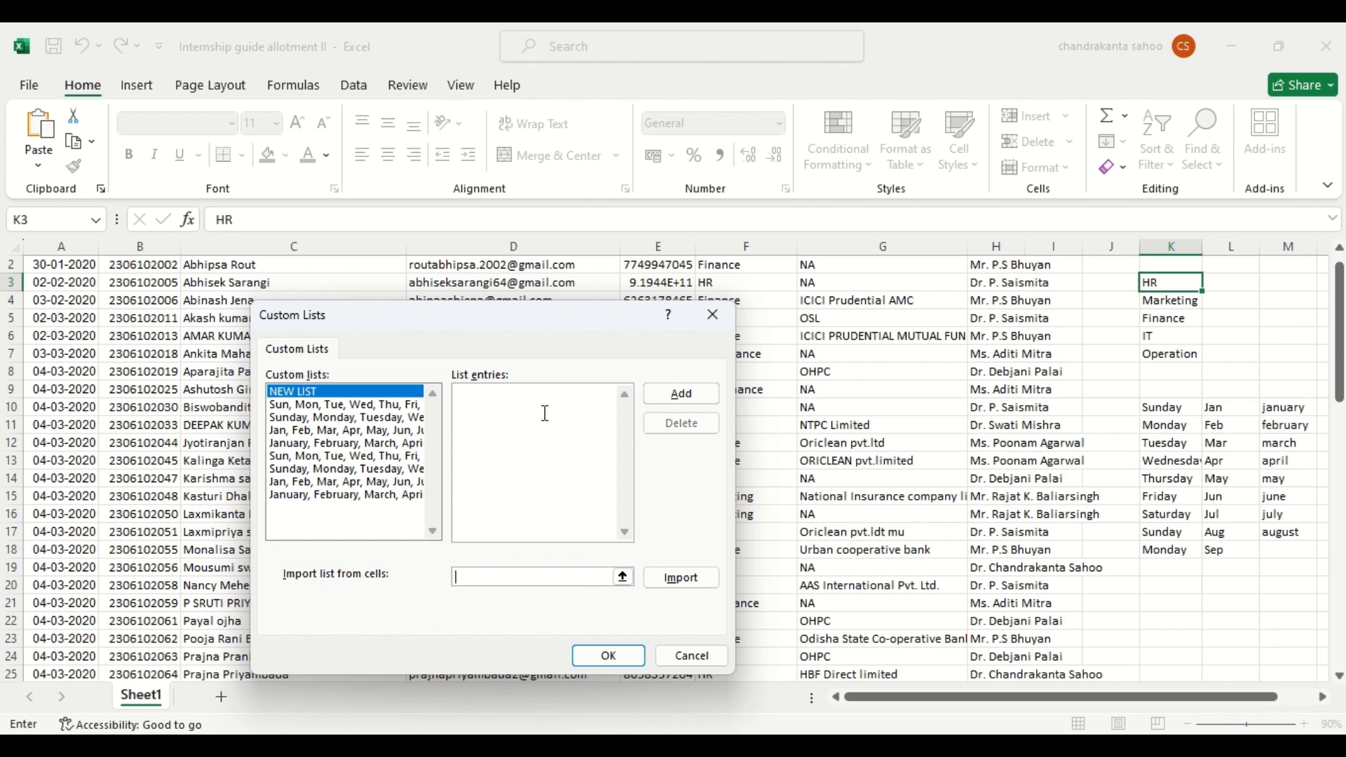
pyautogui.click(504, 406)
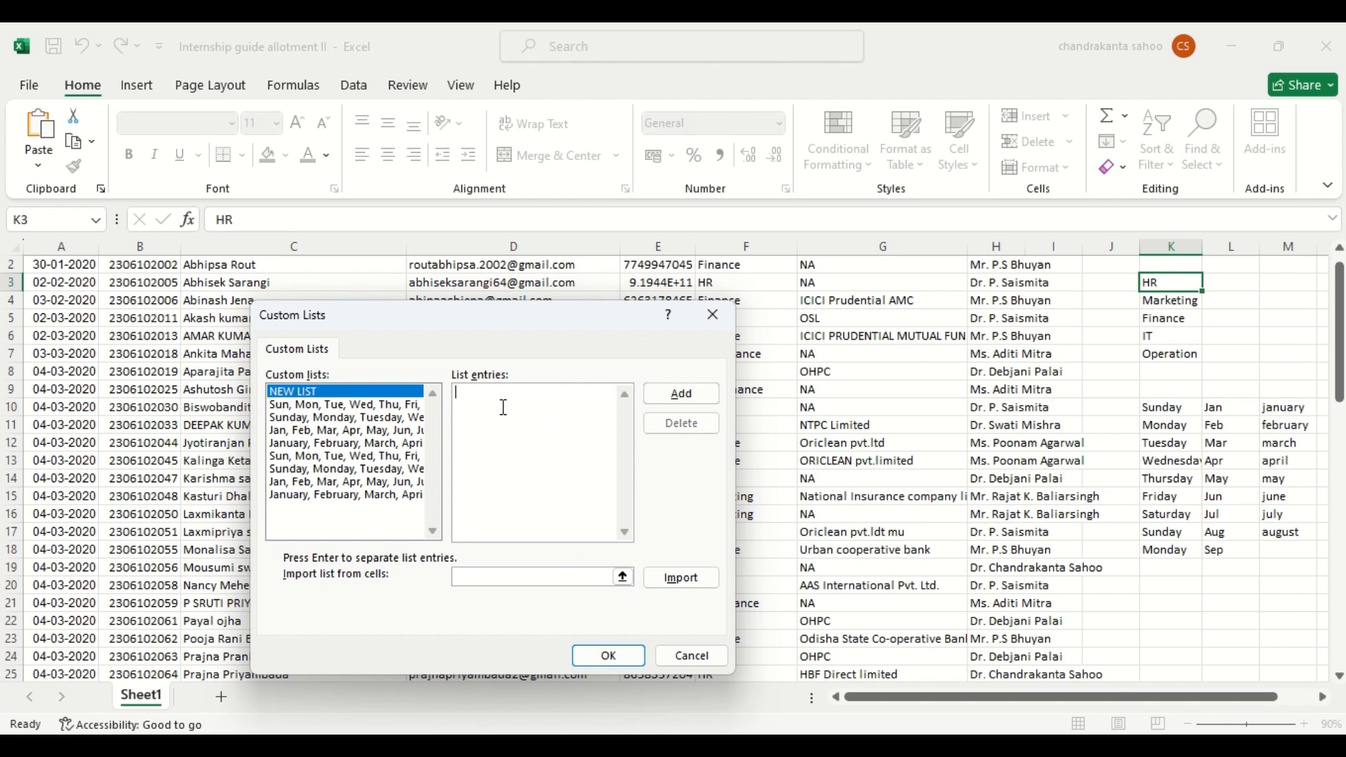
pyautogui.click(487, 583)
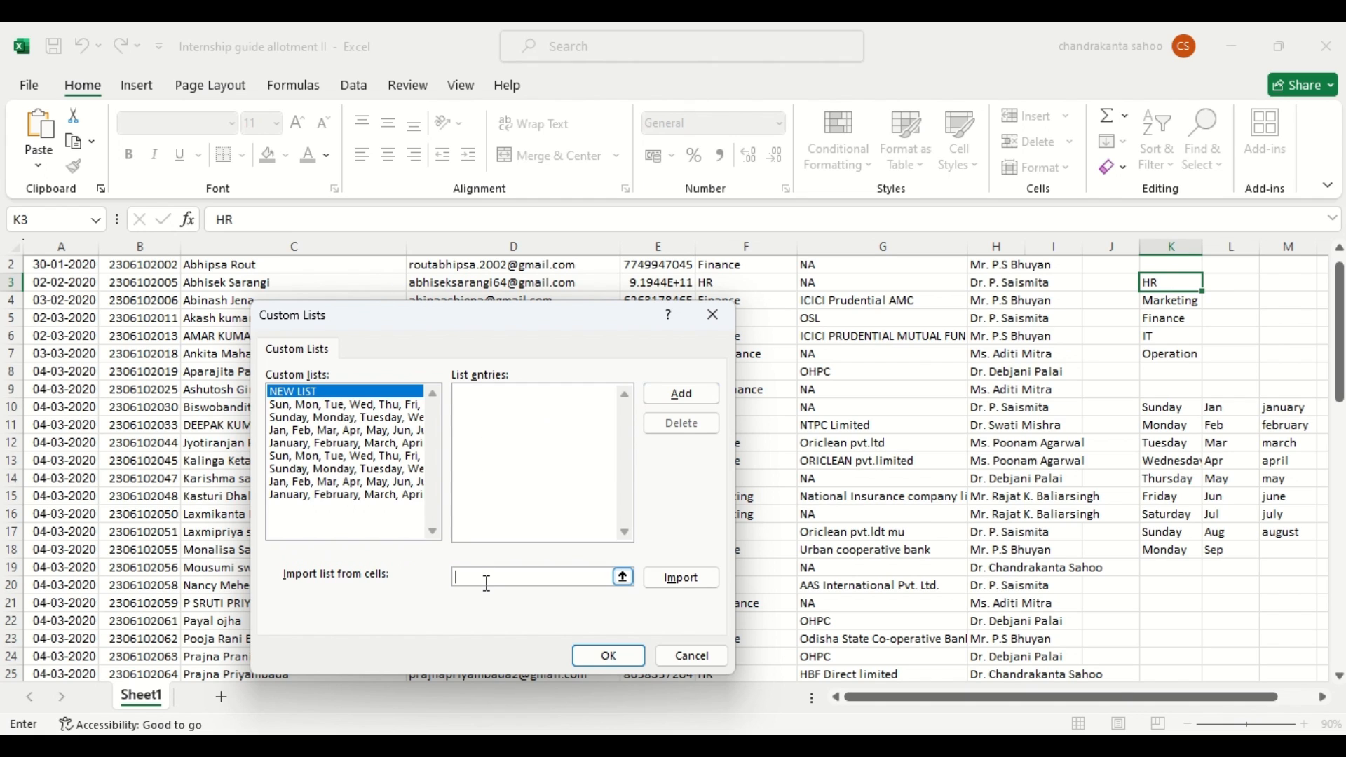
pyautogui.click(1184, 305)
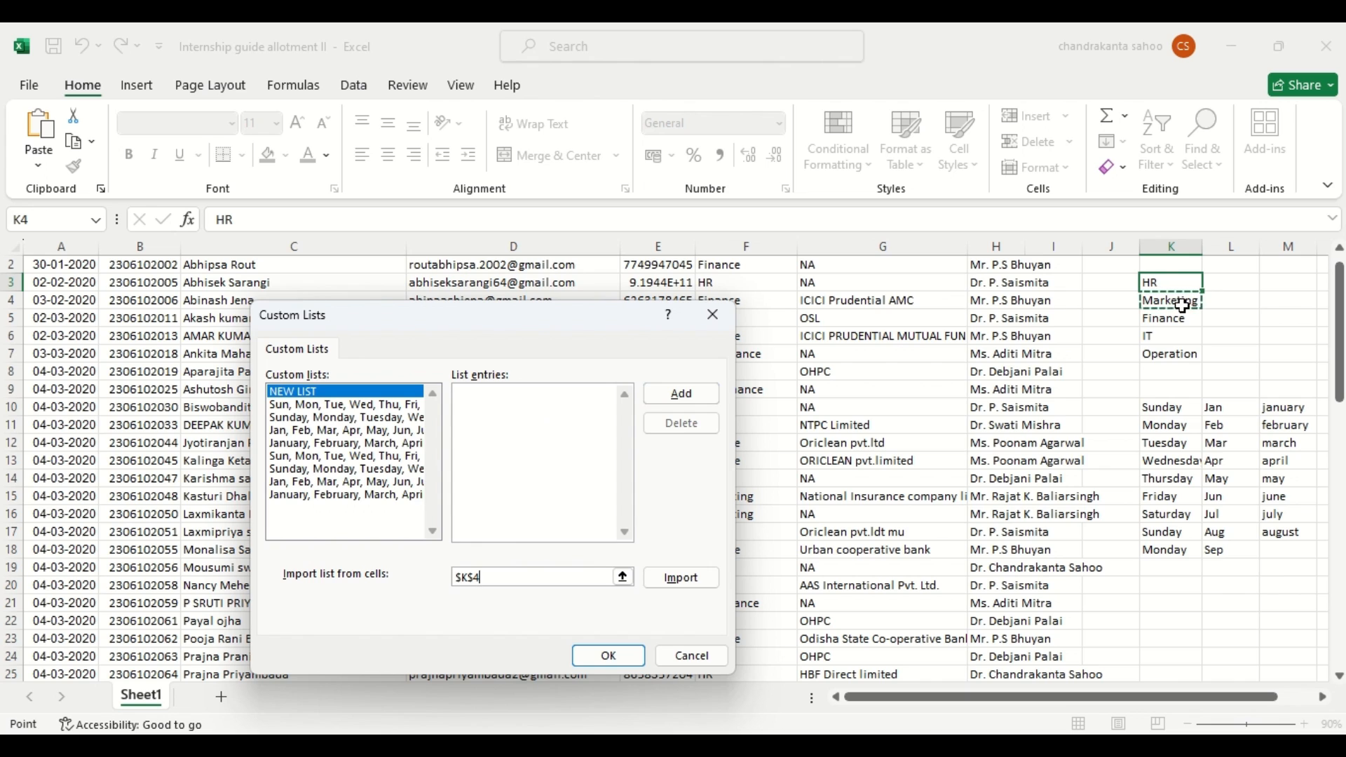
pyautogui.click(1178, 284)
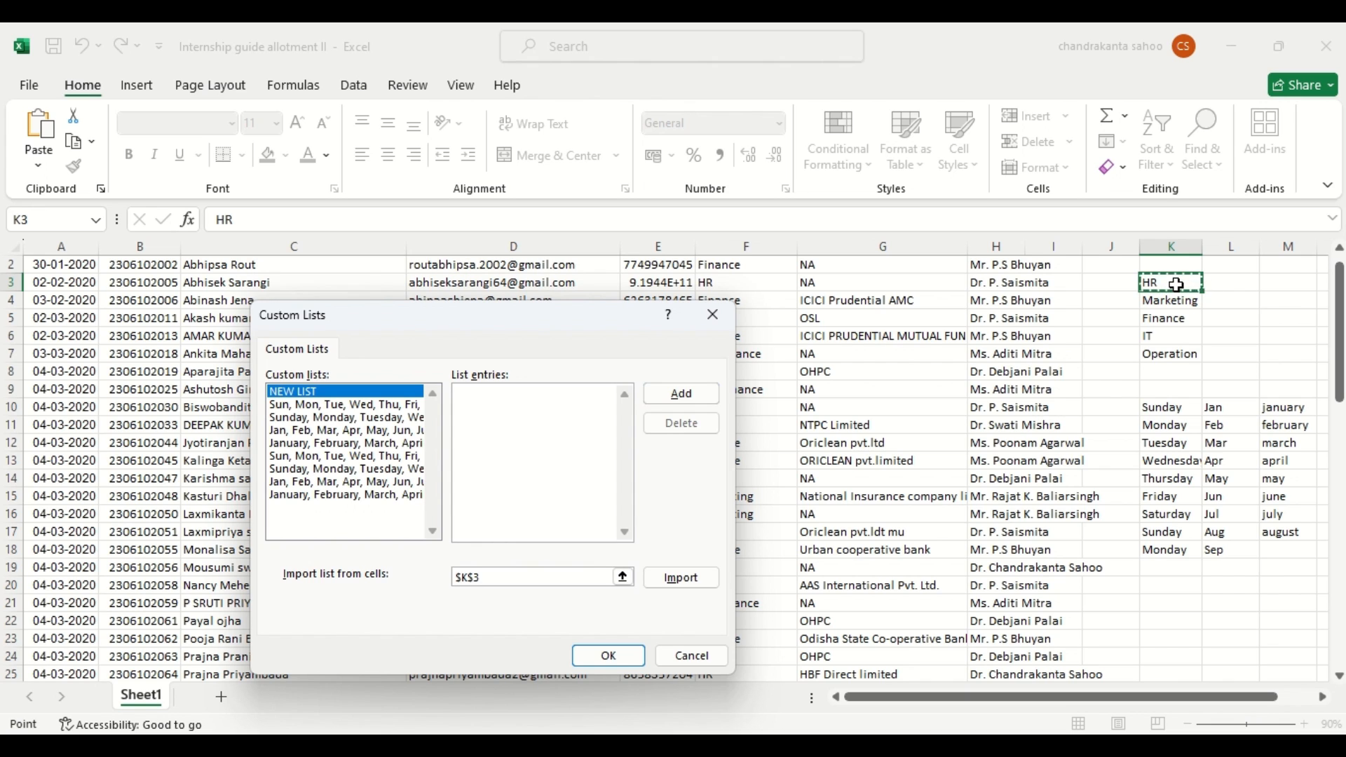
pyautogui.hotkey('shift', 'Down')
pyautogui.hotkey('shift', 'Down')
pyautogui.hotkey('shift', 'Down')
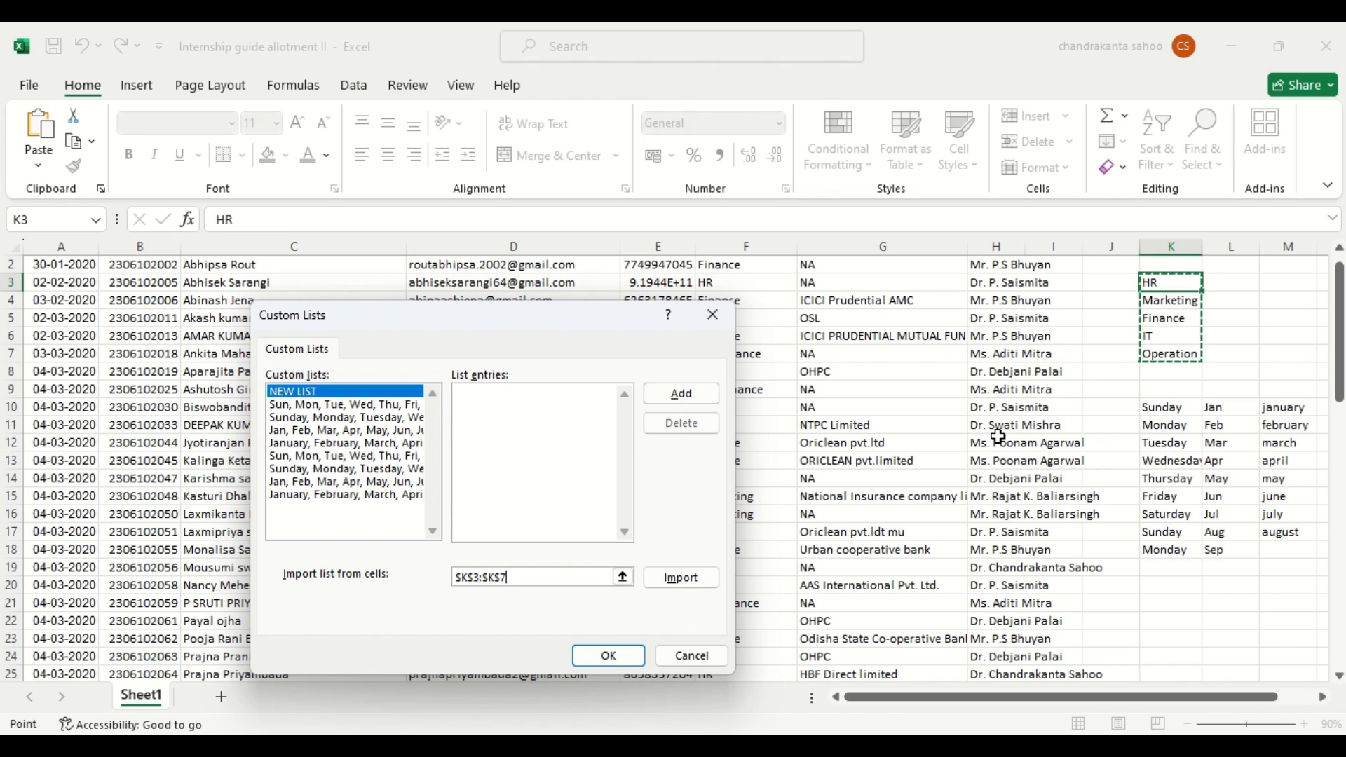
pyautogui.click(682, 581)
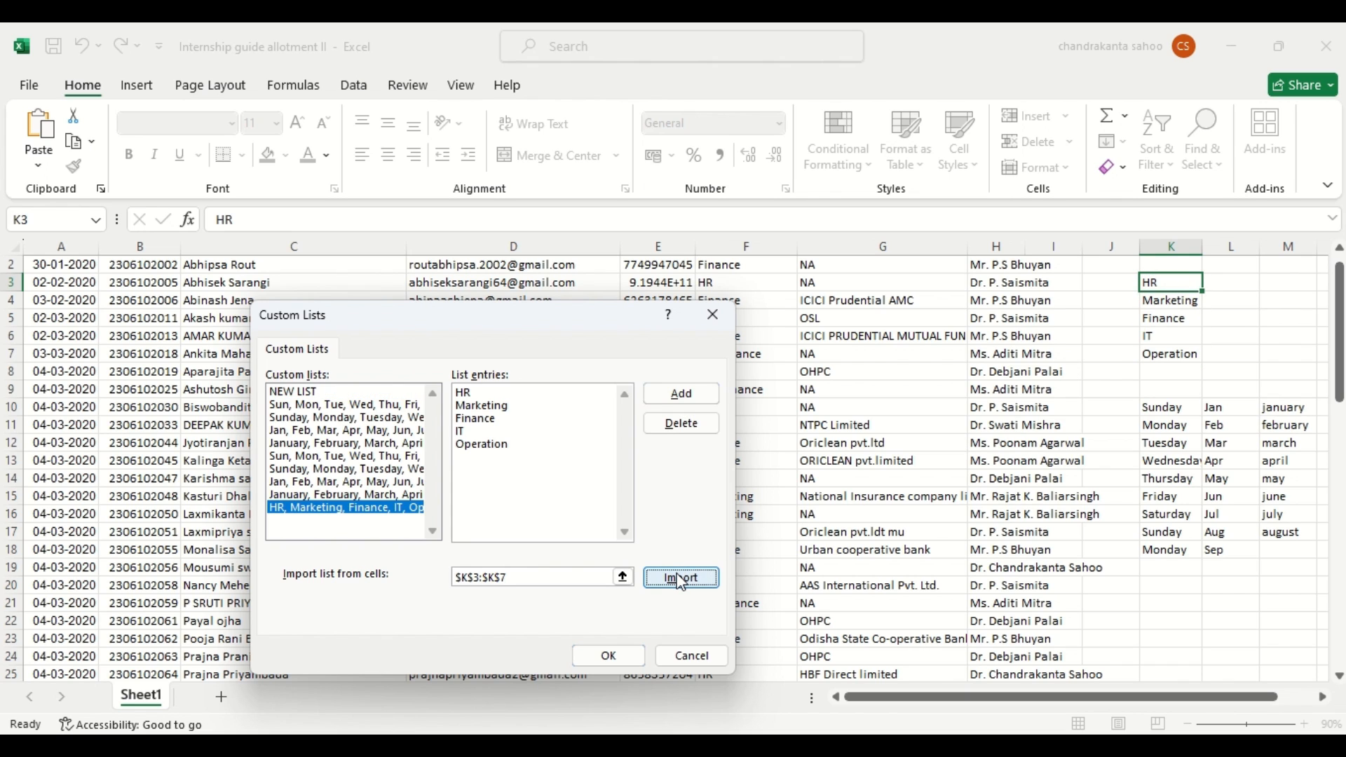
pyautogui.click(673, 397)
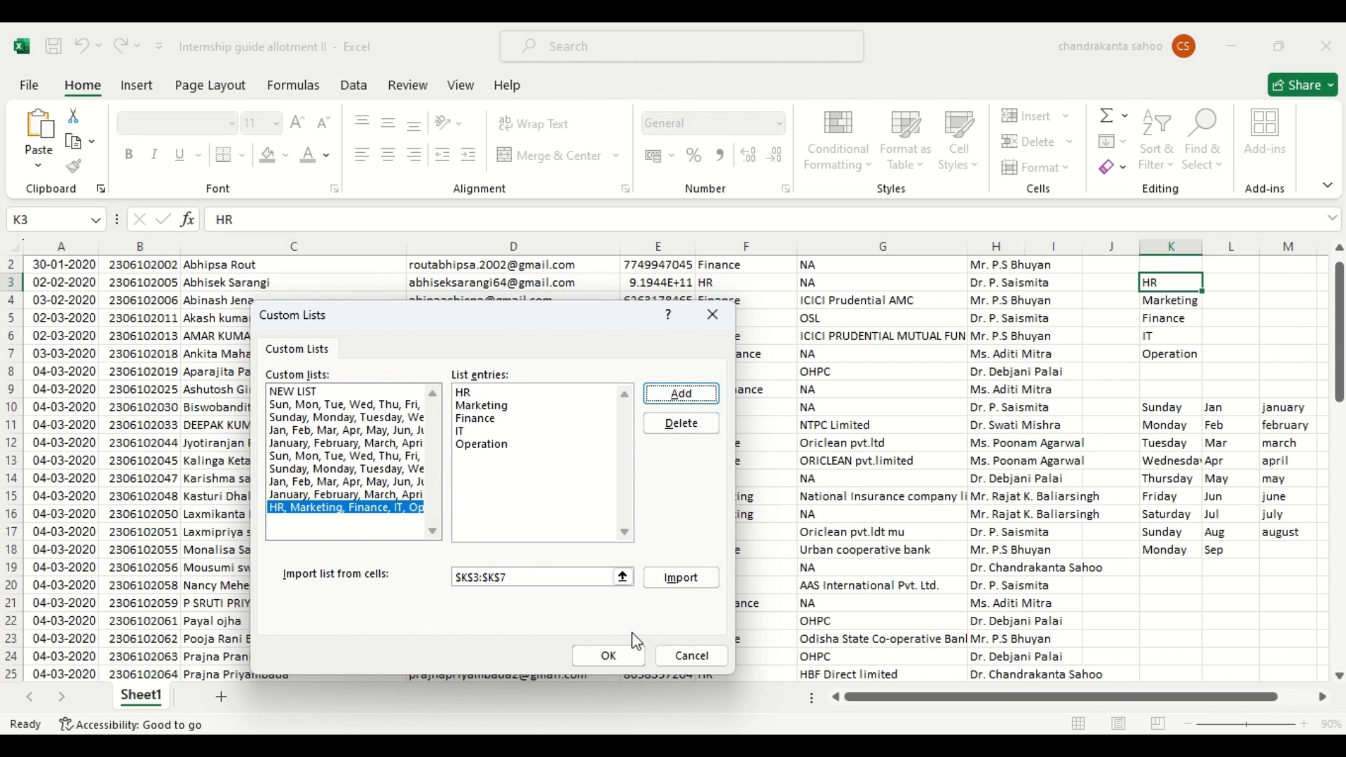
pyautogui.click(614, 657)
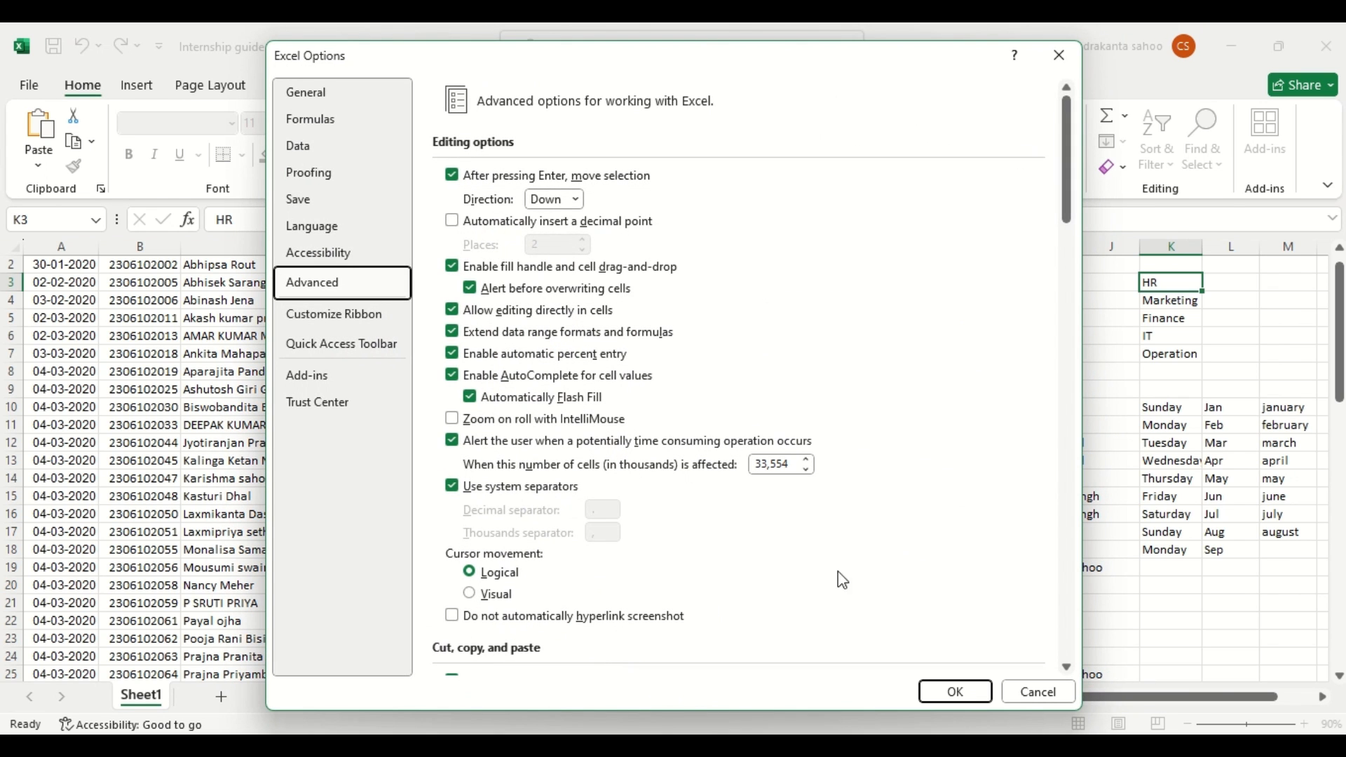
pyautogui.click(971, 693)
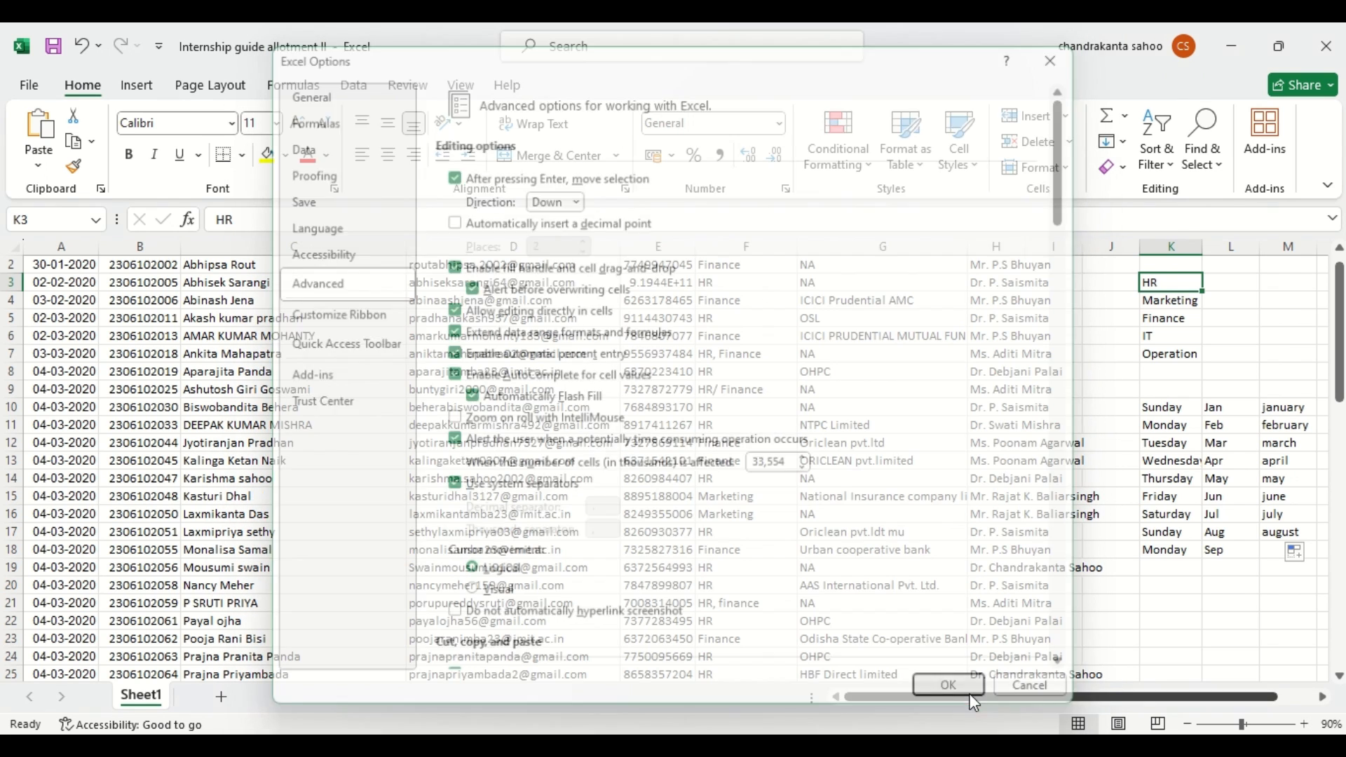
# Enter HR in cell M3 and fill the custom department series down to M7
pyautogui.click(1234, 280)
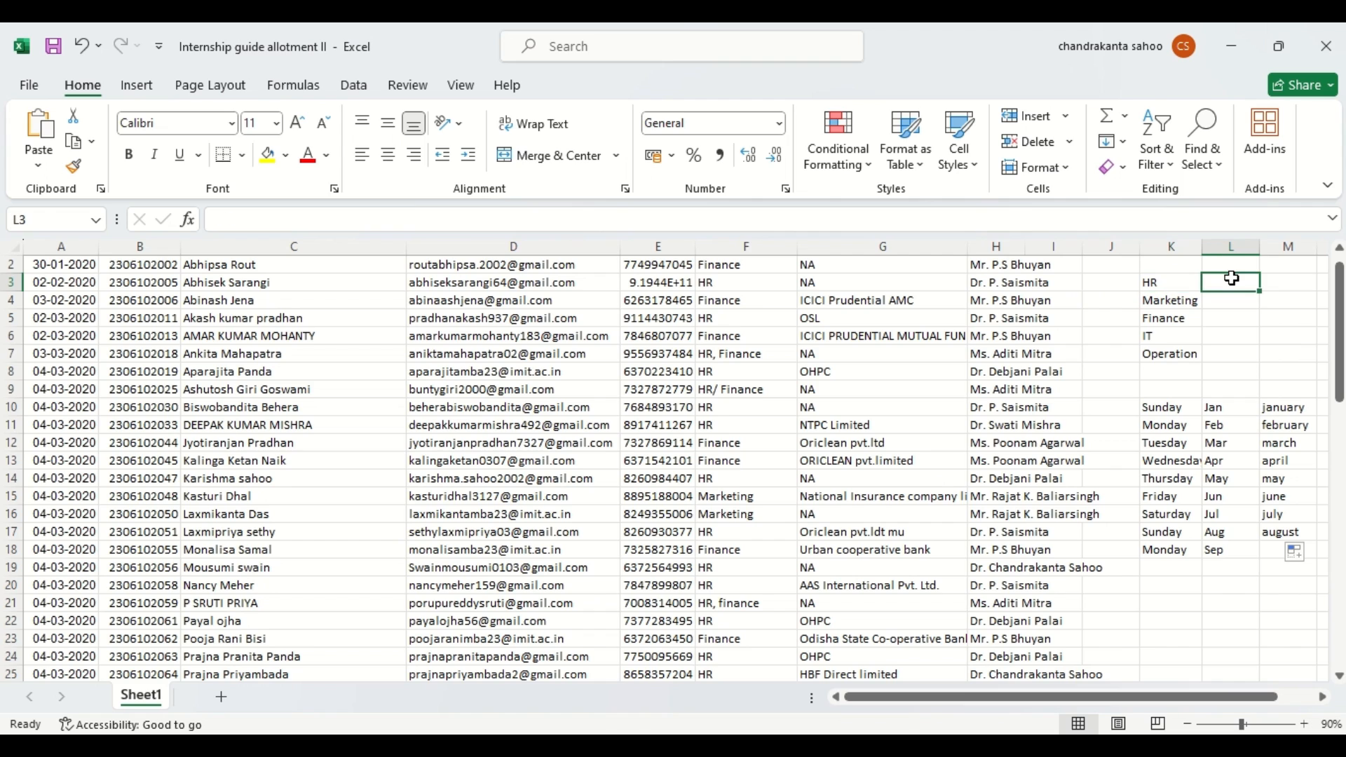
pyautogui.click(1280, 282)
pyautogui.write('HR')
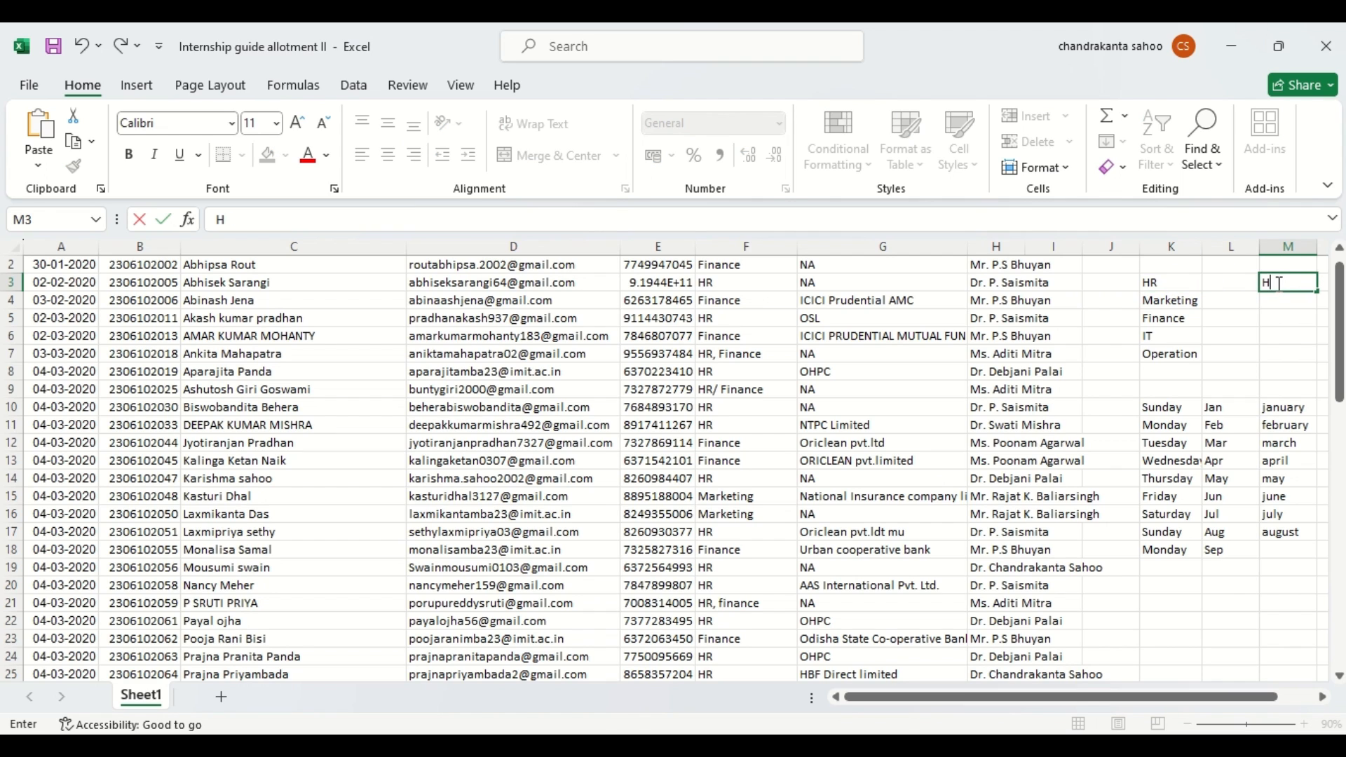
pyautogui.click(1298, 335)
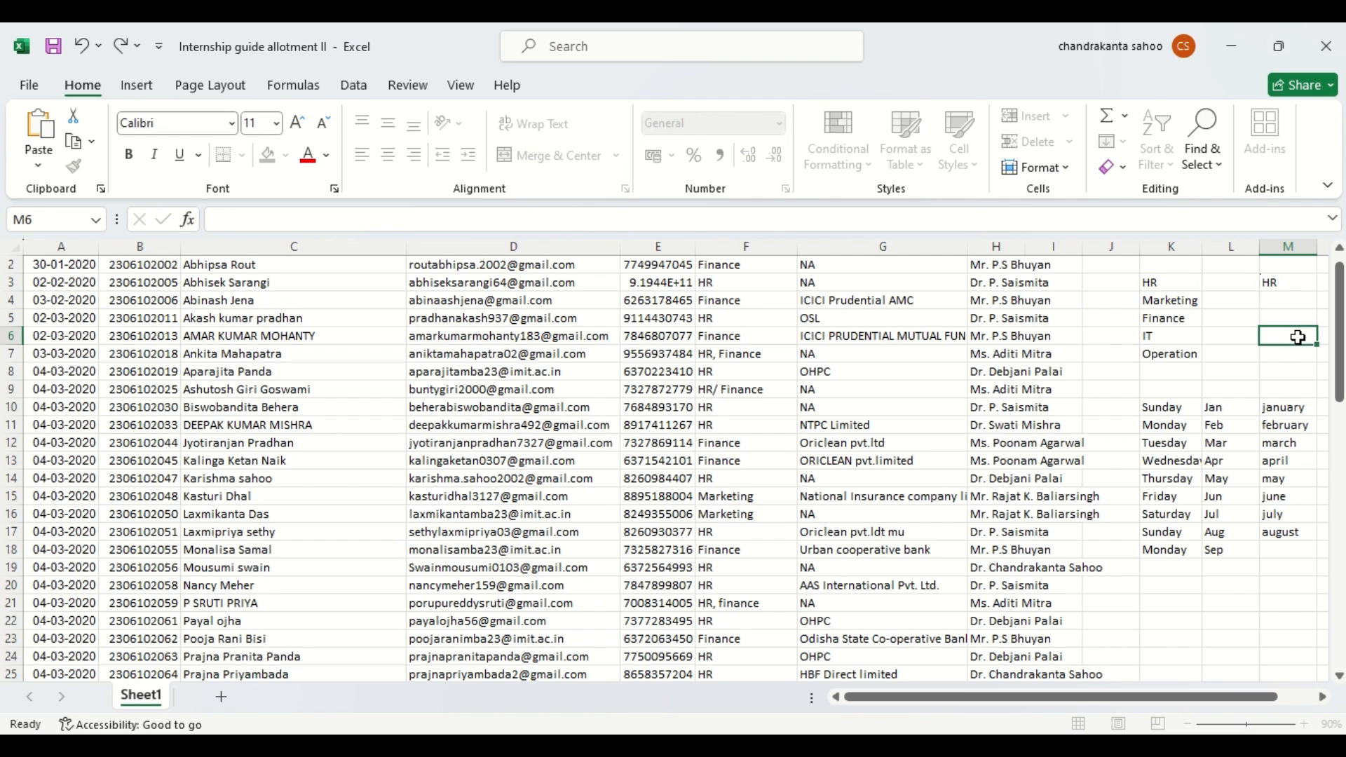
pyautogui.click(1296, 281)
pyautogui.moveTo(1318, 291); pyautogui.dragTo(1320, 366)
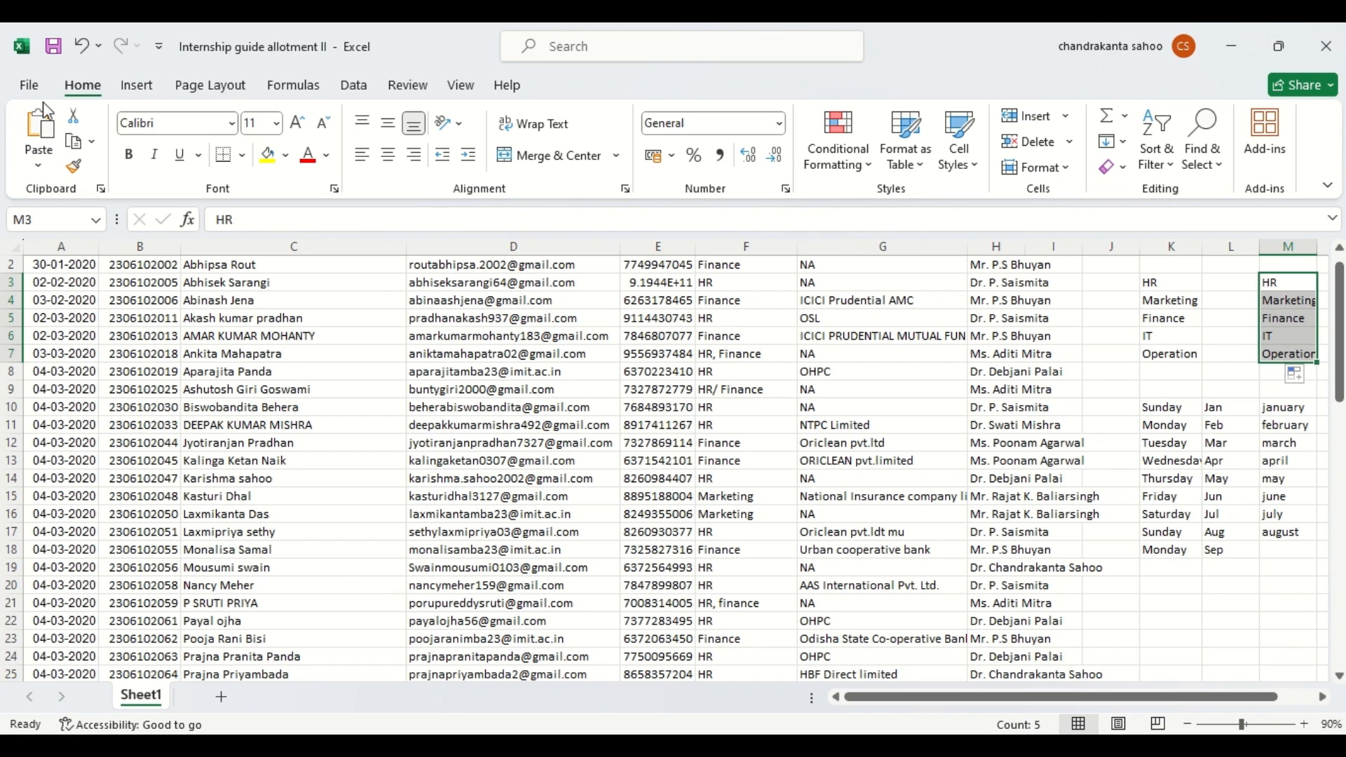
# Create a new blank workbook
pyautogui.click(31, 85)
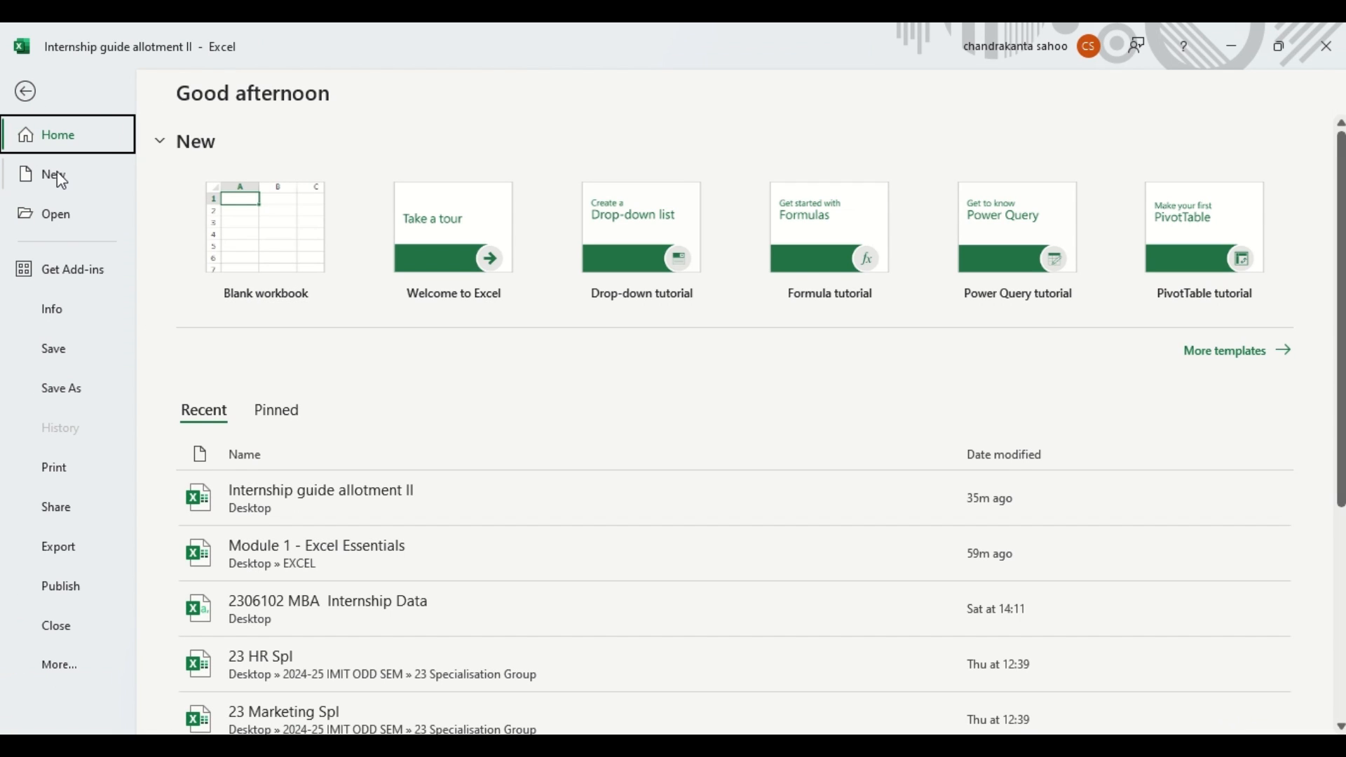
pyautogui.click(57, 176)
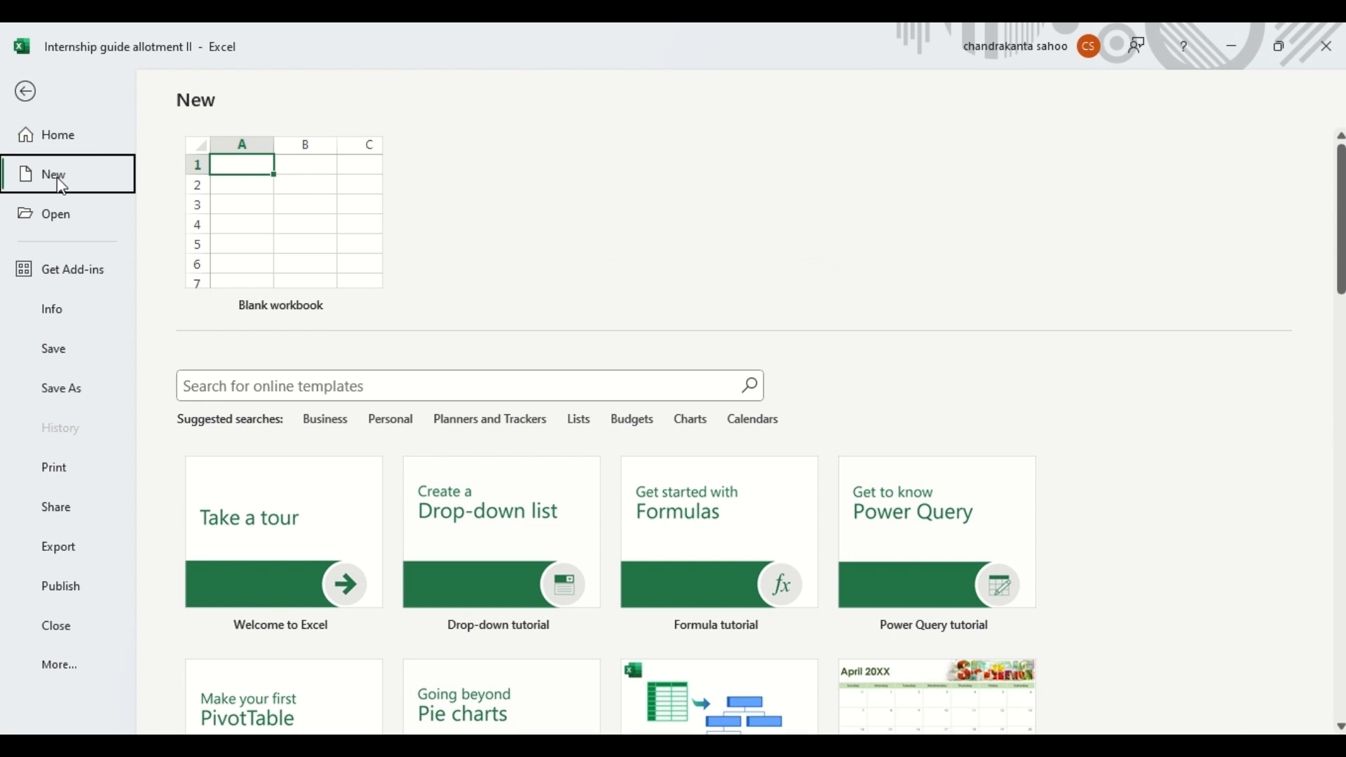
pyautogui.click(280, 222)
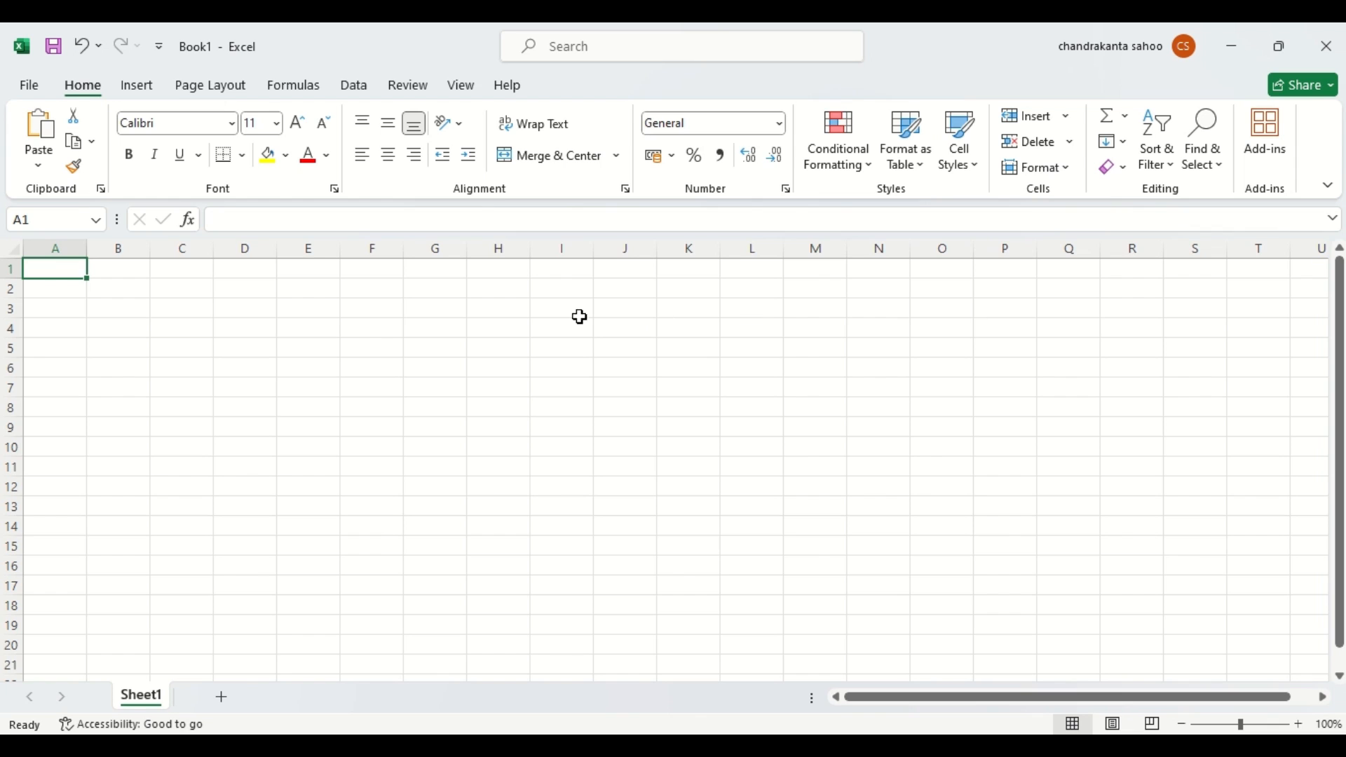
# Enter HR in cell I4 and fill the custom department series down to I10
pyautogui.click(571, 336)
pyautogui.write('HR')
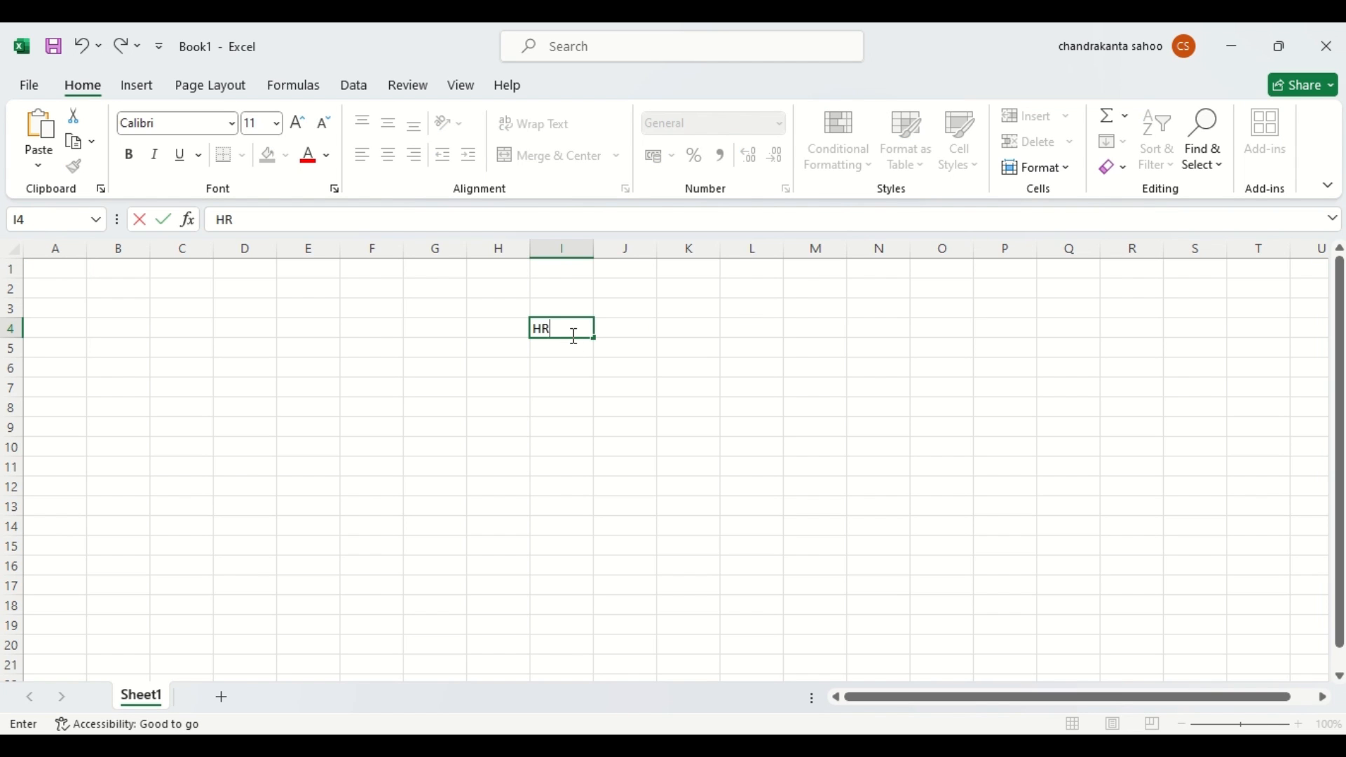
pyautogui.click(656, 341)
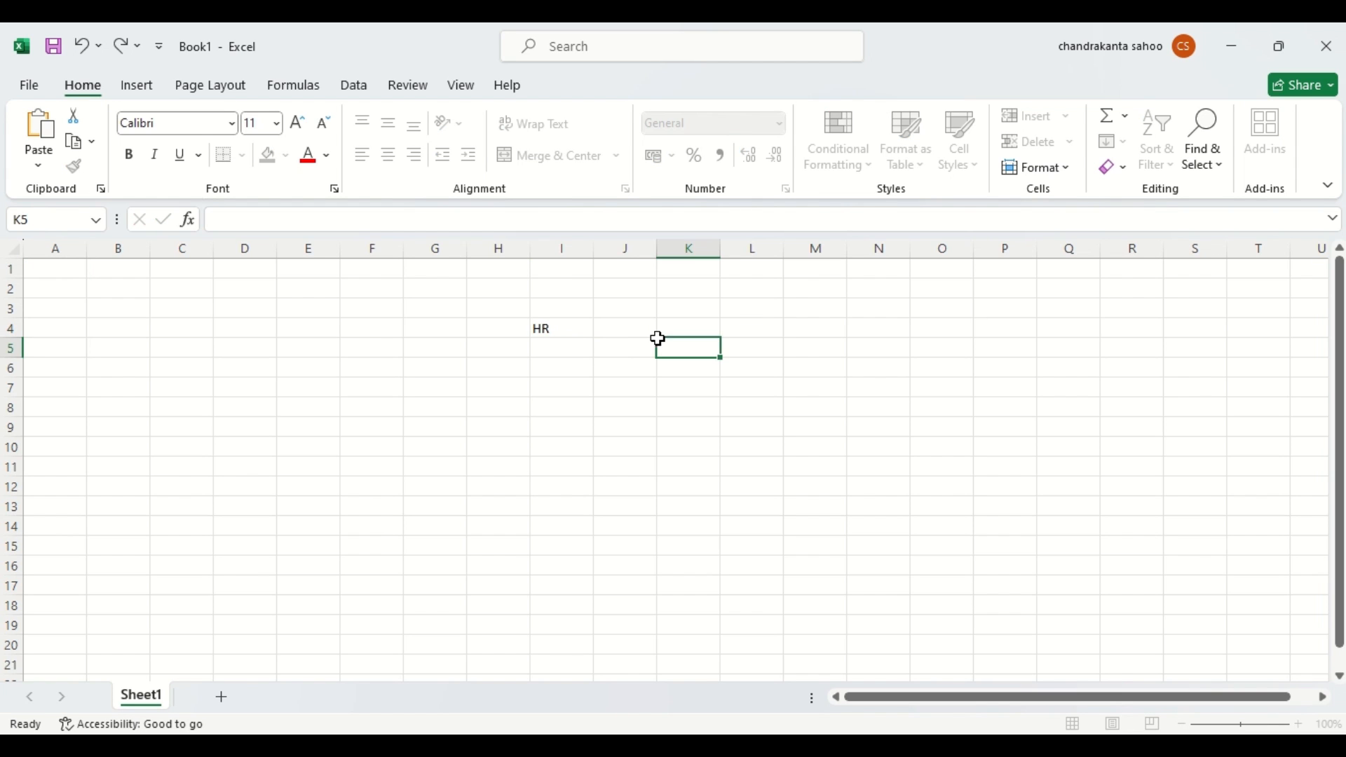
pyautogui.click(551, 330)
pyautogui.moveTo(594, 338); pyautogui.dragTo(617, 448)
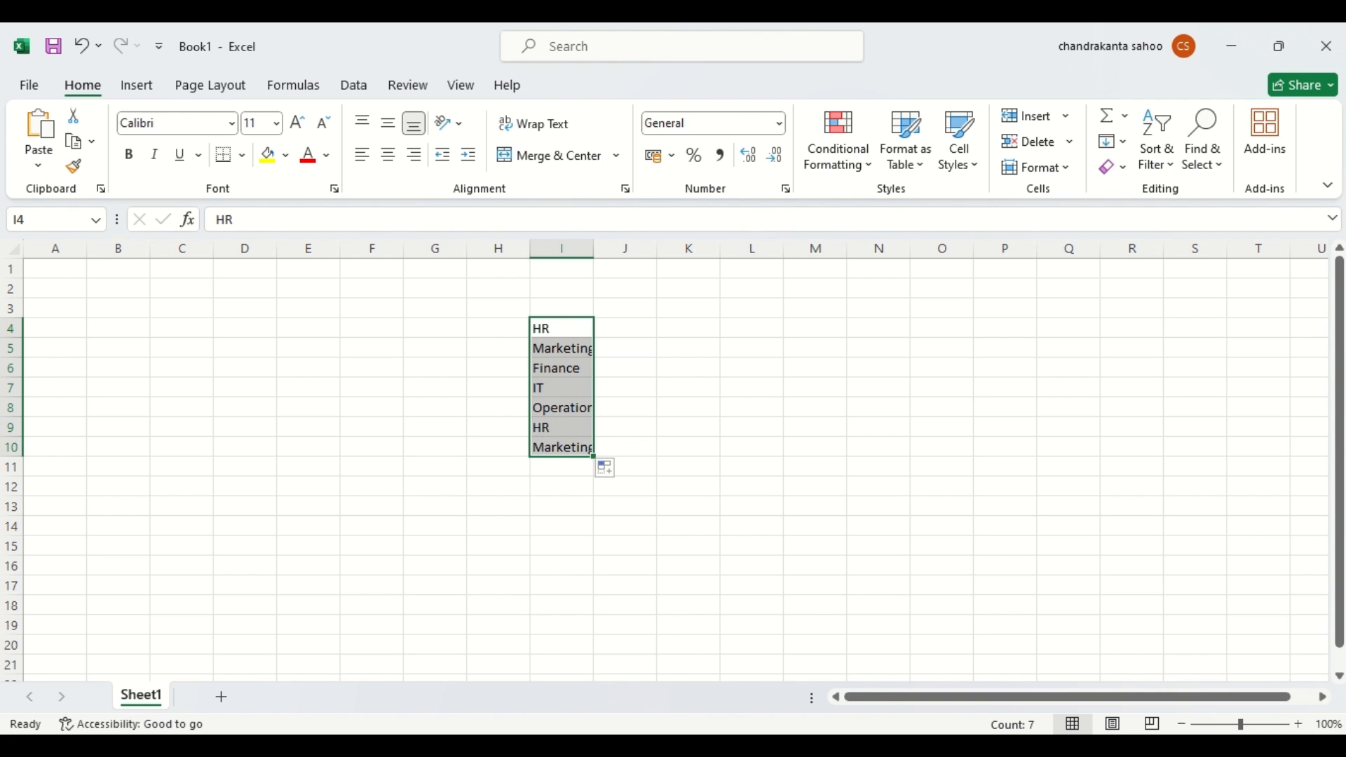
# Switch back to the Internship guide allotment II workbook and select cell J12
pyautogui.moveTo(856, 744)
pyautogui.click(726, 654)
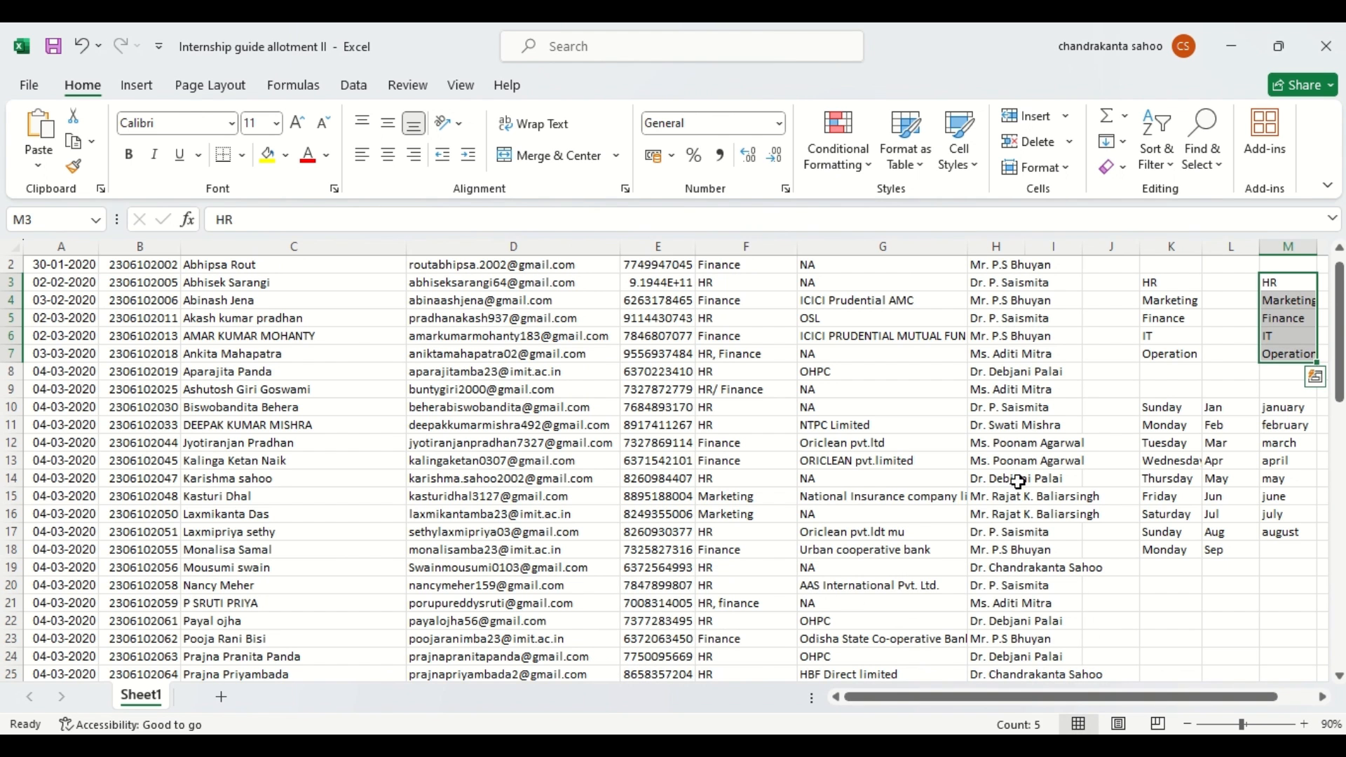
pyautogui.click(1128, 442)
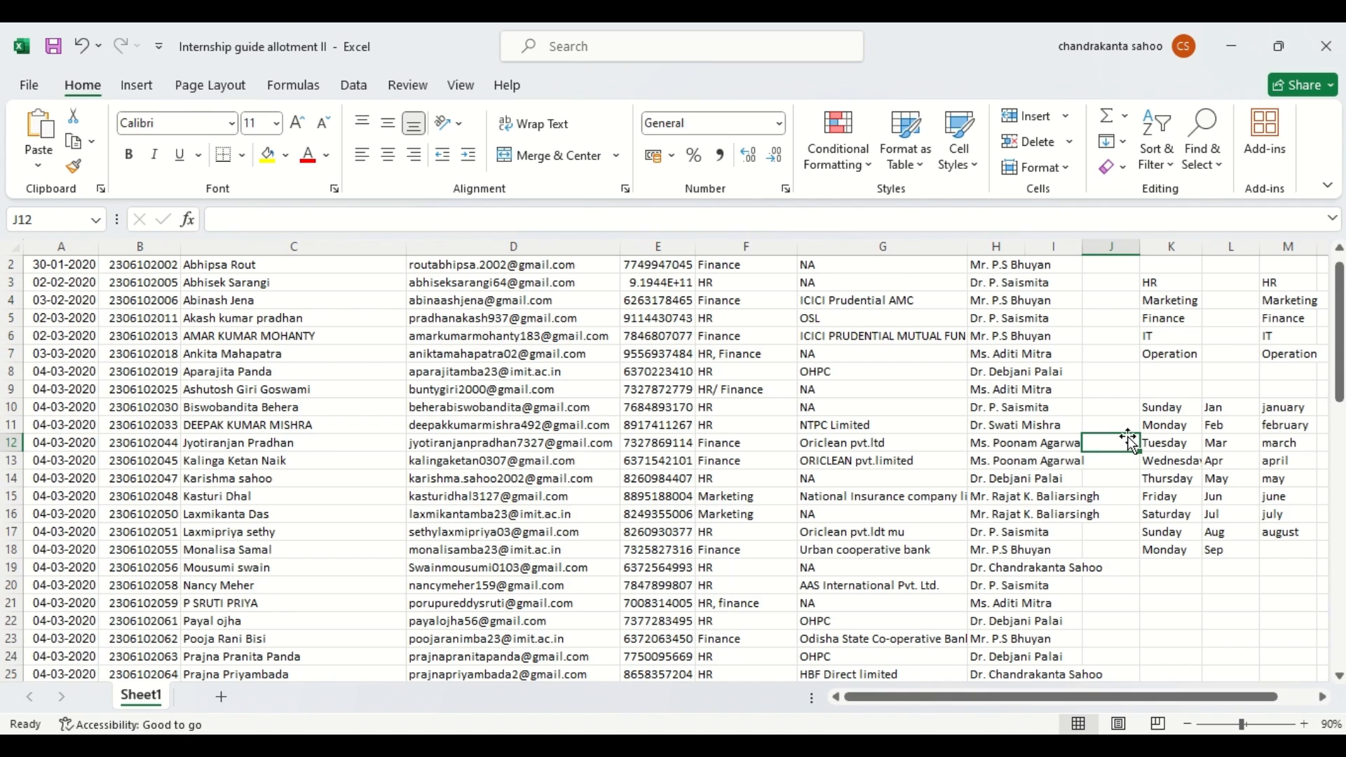